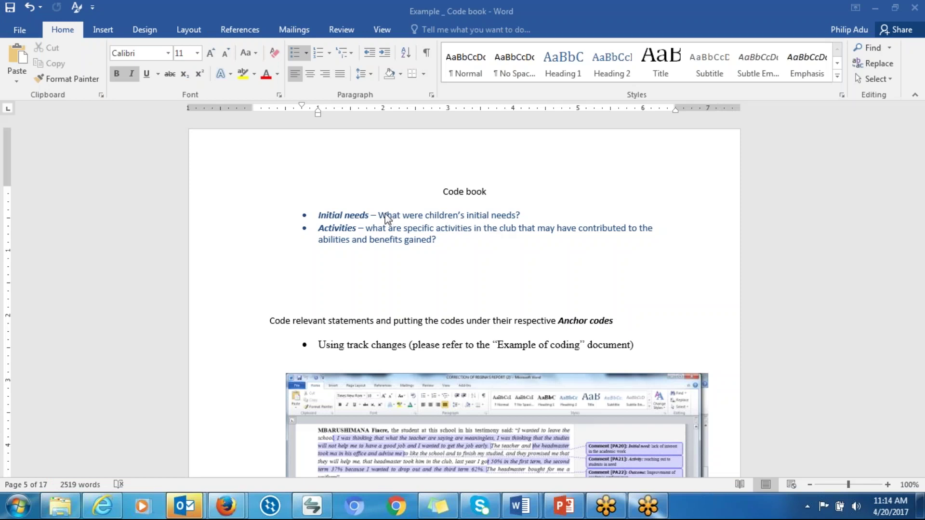
Step: Review the definitions of the Initial needs and Activities anchor codes in the code book
left_click_drag(393, 215, 521, 214)
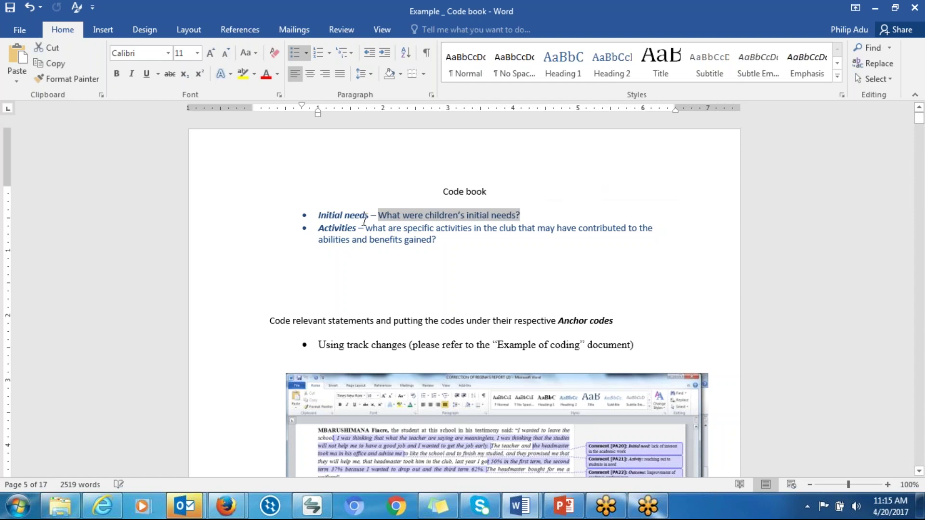
left_click_drag(365, 228, 450, 238)
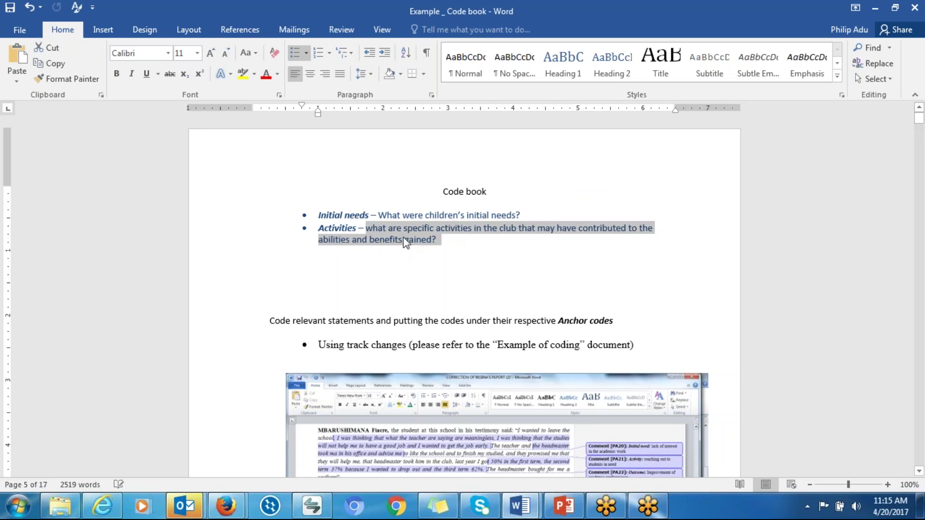
left_click(420, 241)
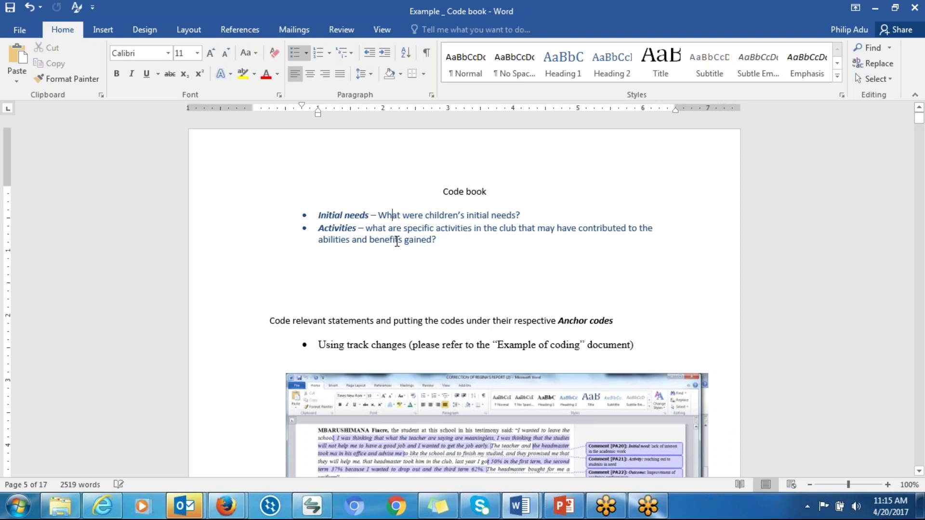
left_click(410, 247)
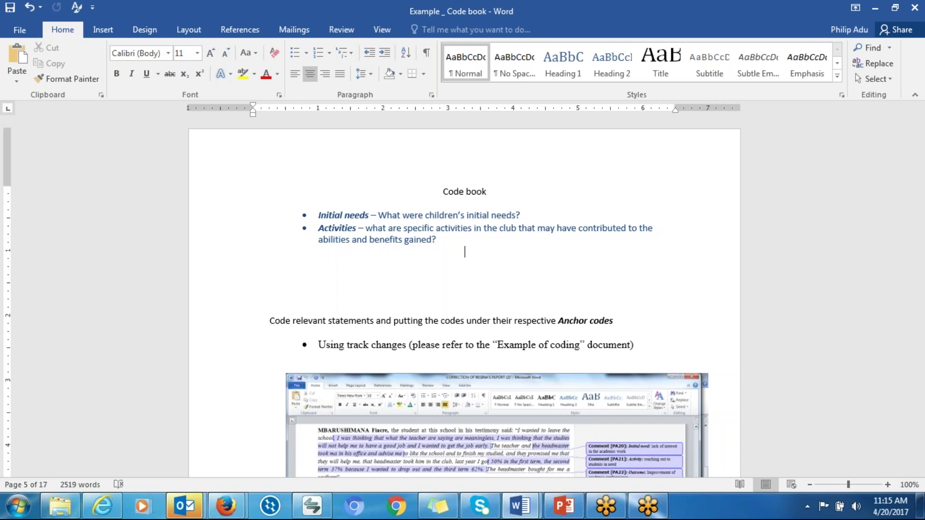
Step: Switch to the "Example of coding" document and go to the Participant 1 statement at its beginning
left_click(526, 514)
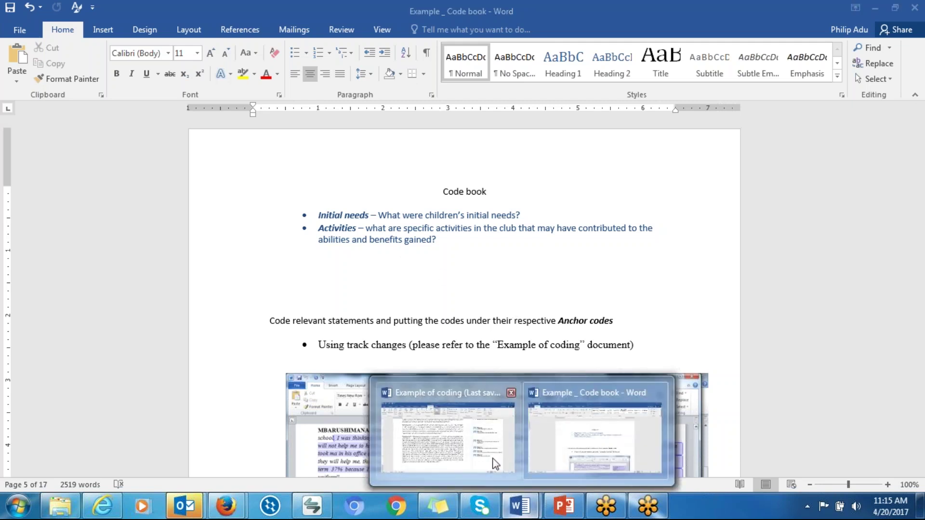
left_click(492, 462)
left_click_drag(920, 254, 921, 155)
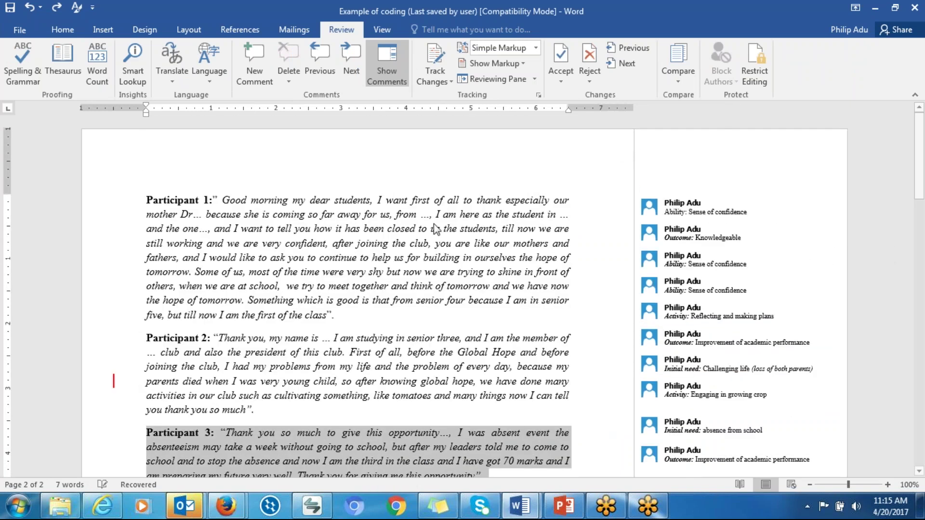
left_click(433, 228)
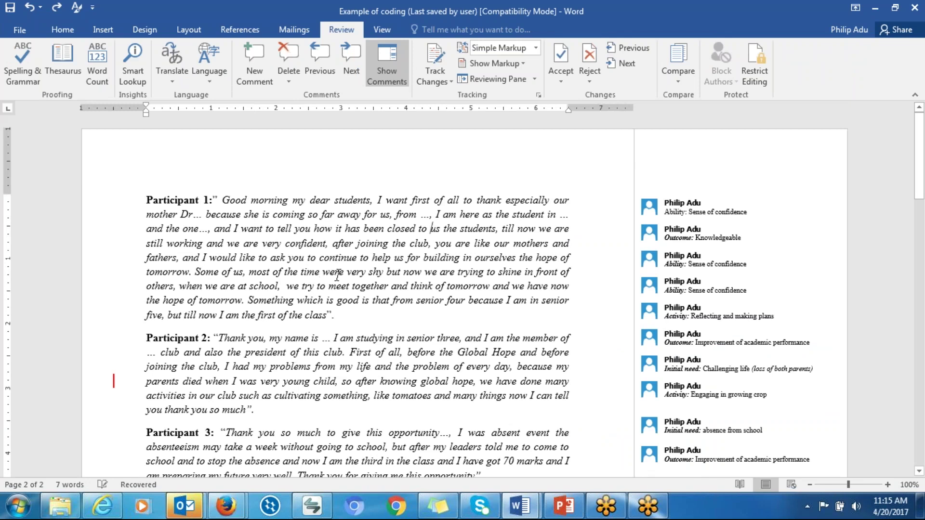
left_click(413, 381)
left_click(454, 315)
left_click_drag(921, 150, 921, 119)
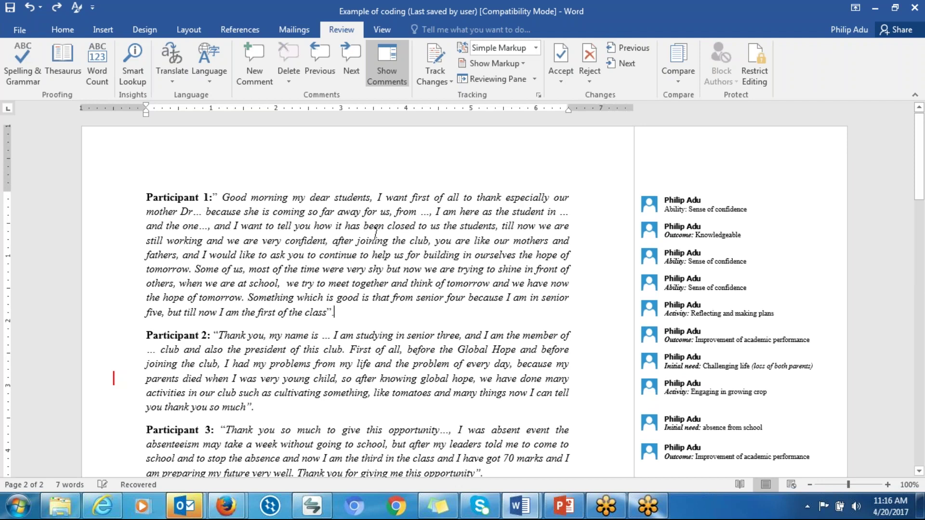
Step: Examine Participant 1's opening sentences and the passage linked to the first existing comment
left_click_drag(222, 198, 433, 227)
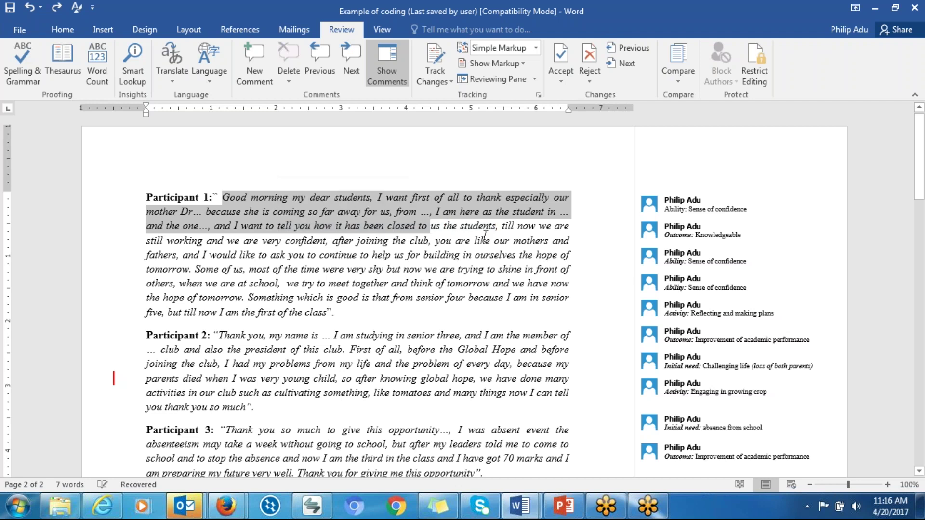
left_click(243, 195)
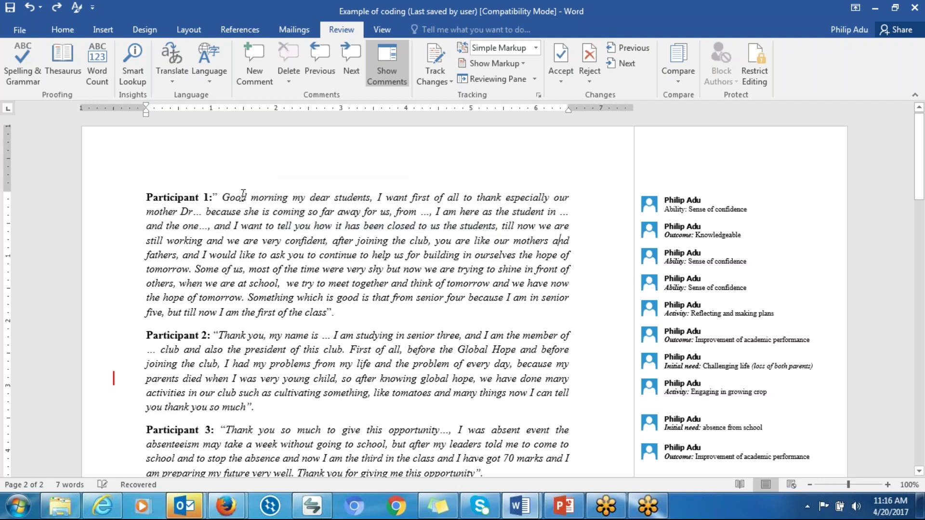
left_click_drag(224, 197, 389, 214)
left_click(684, 207)
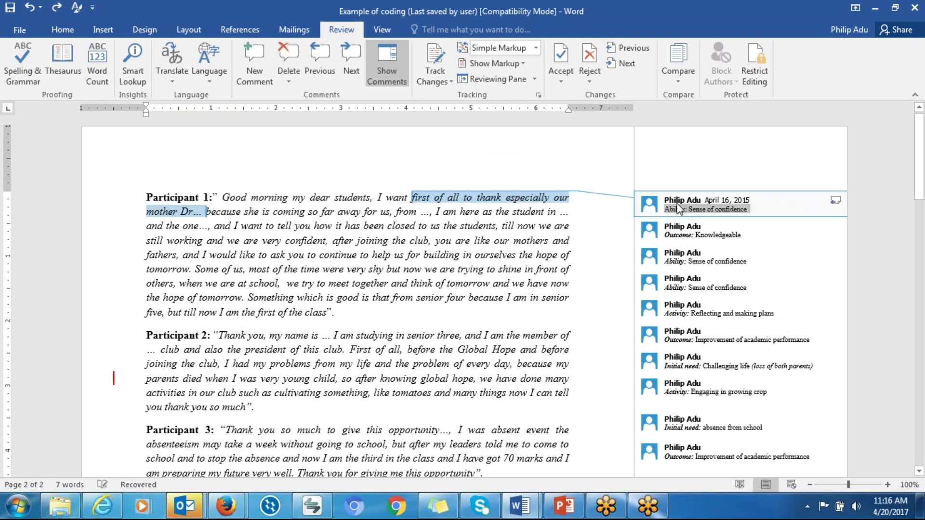
left_click(517, 211)
Step: Add a comment reading "Ability:" to "want first of all to thank especially our mother Dr" in Participant 1's statement
left_click_drag(386, 199, 194, 213)
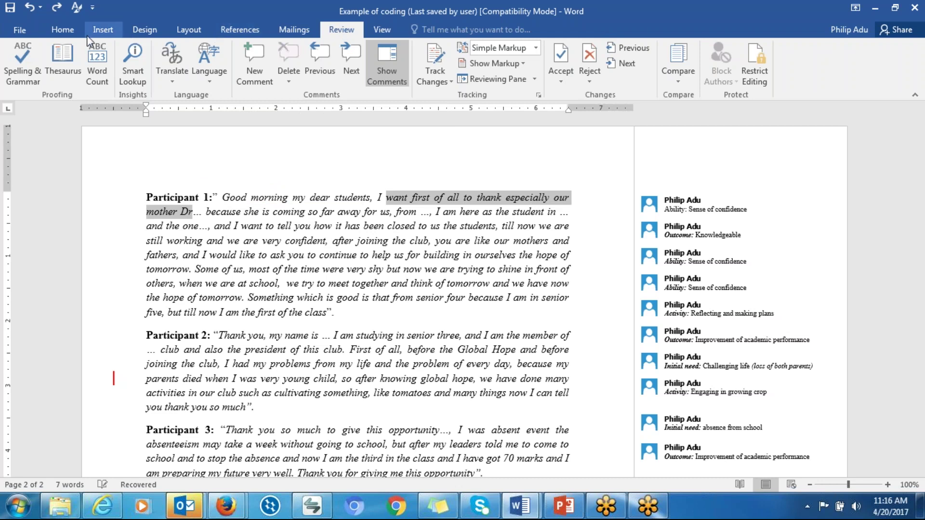
left_click(63, 29)
left_click(348, 31)
left_click(258, 73)
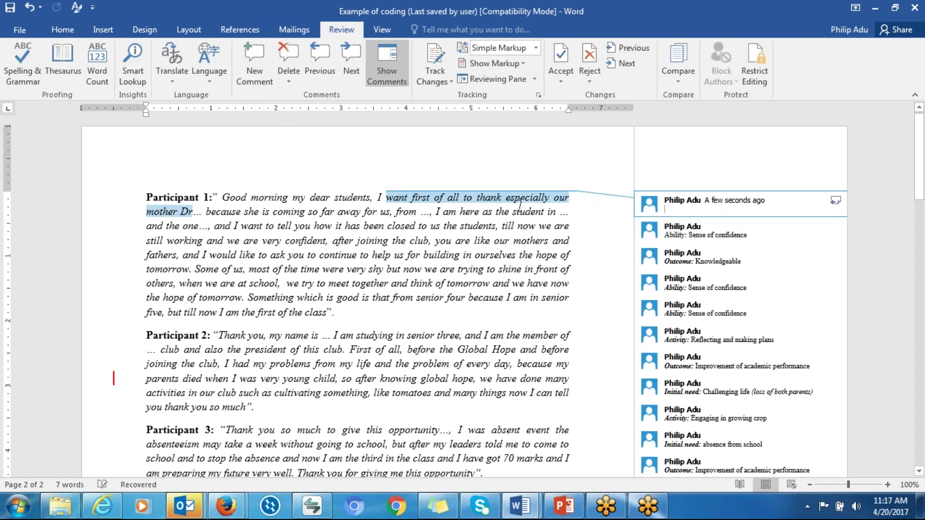
mouse_move(519, 196)
type("Ability:")
Step: Make the "Ability:" label in the new comment bold
left_click_drag(696, 211, 663, 210)
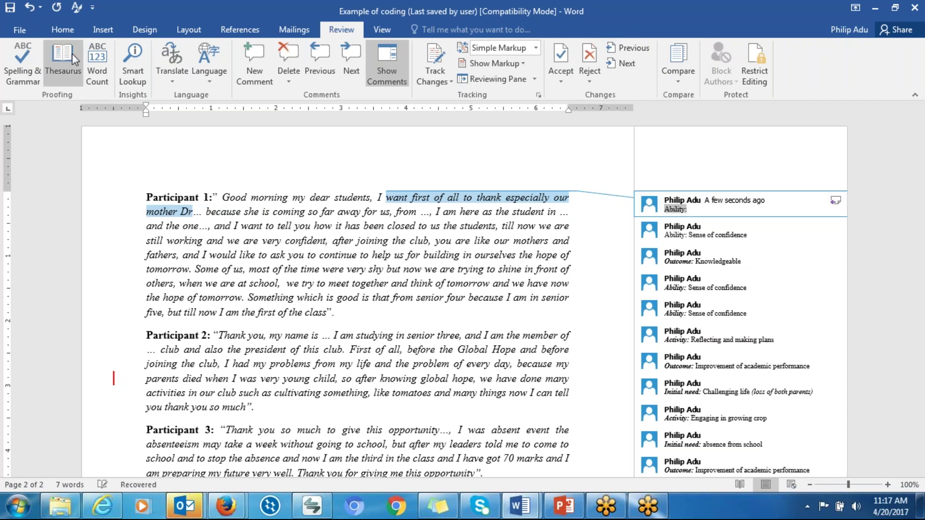
left_click(61, 29)
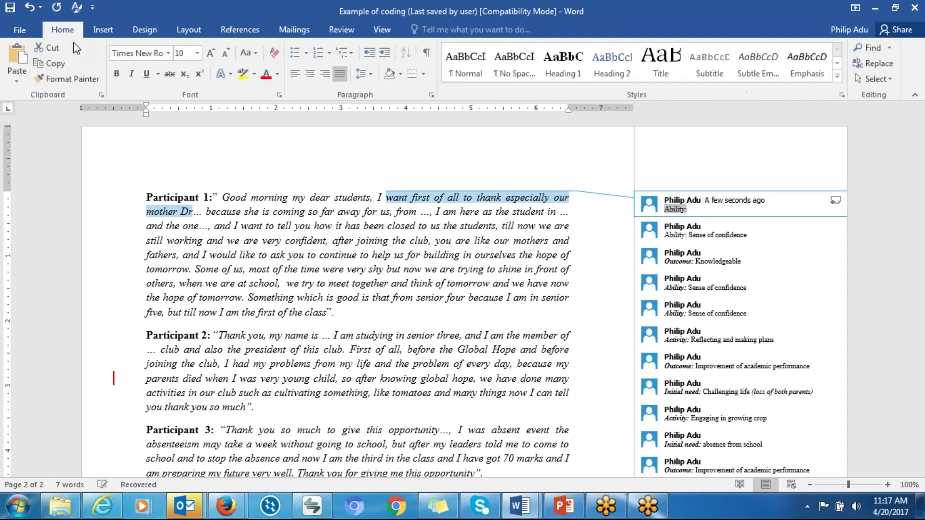
left_click(116, 77)
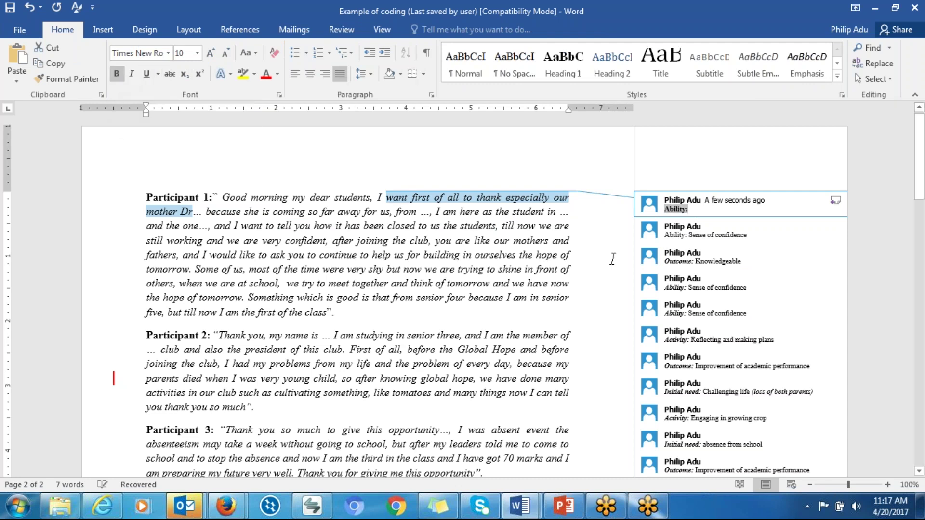
Step: Add the code "Sense of confidence" after the "Ability:" label in the new comment
left_click(702, 223)
left_click(703, 210)
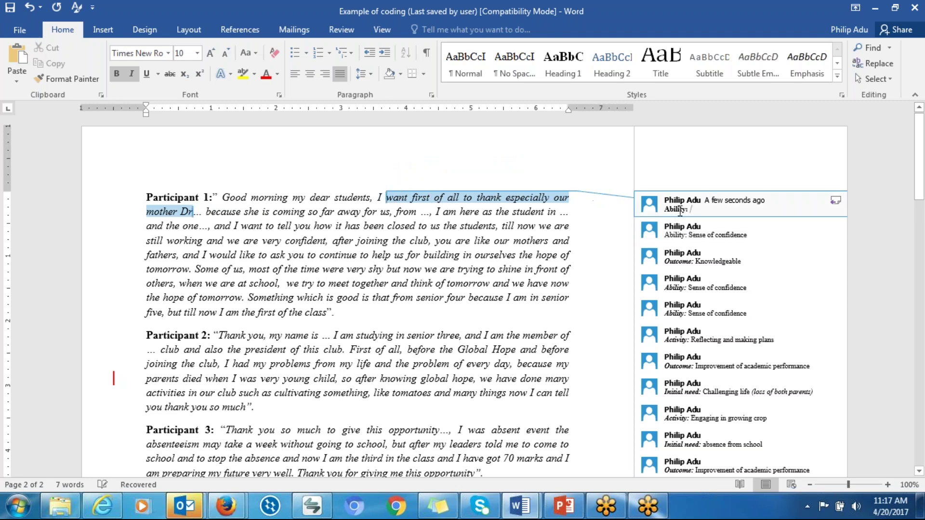
type("Sense of con")
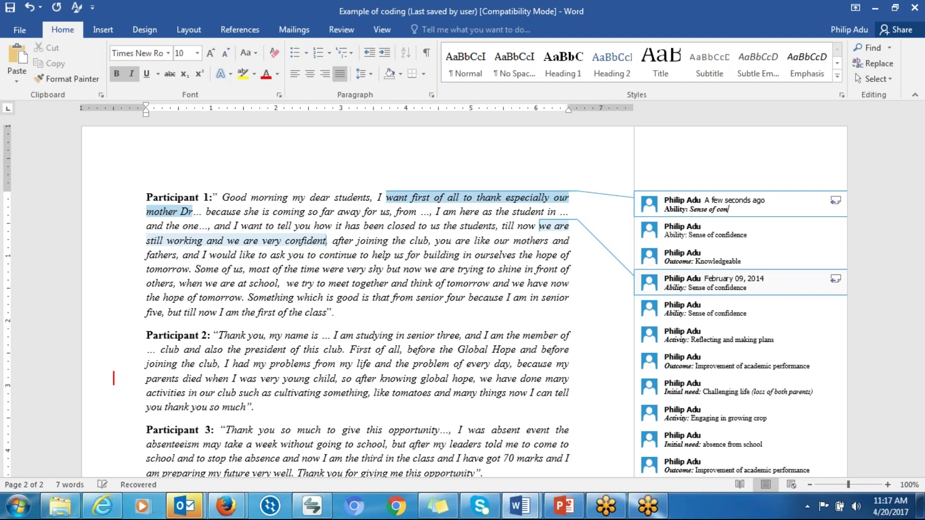
type("fidence")
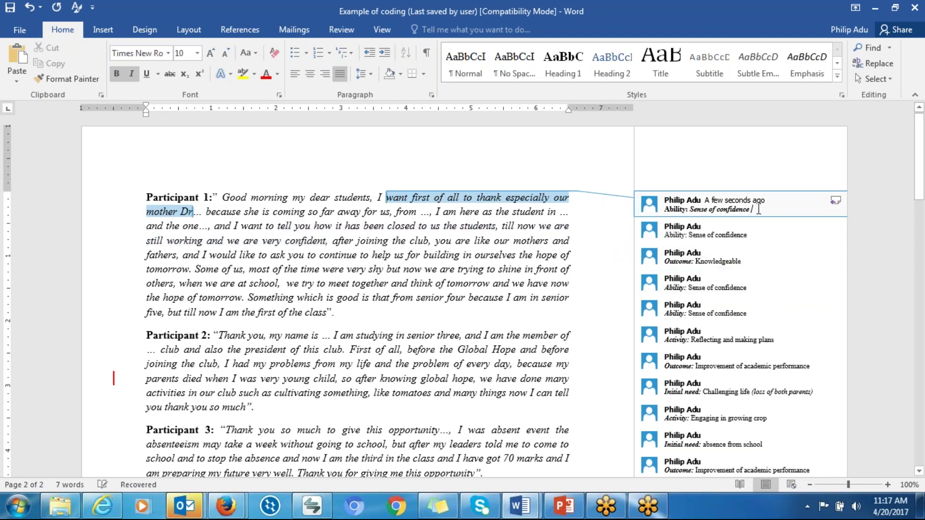
Step: Format "Sense of confidence" in the new comment as italic without bold or underline, leaving the "Ability:" label bold
left_click_drag(751, 209, 690, 211)
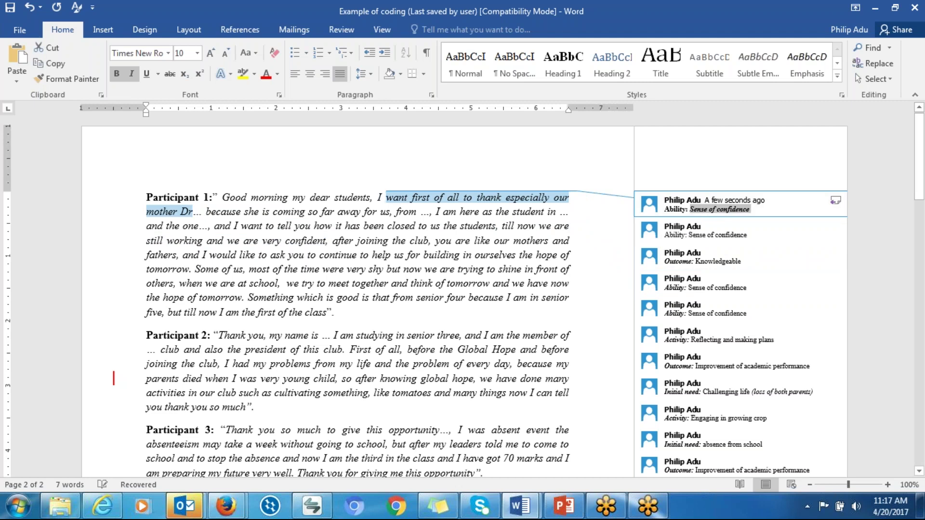
left_click(116, 79)
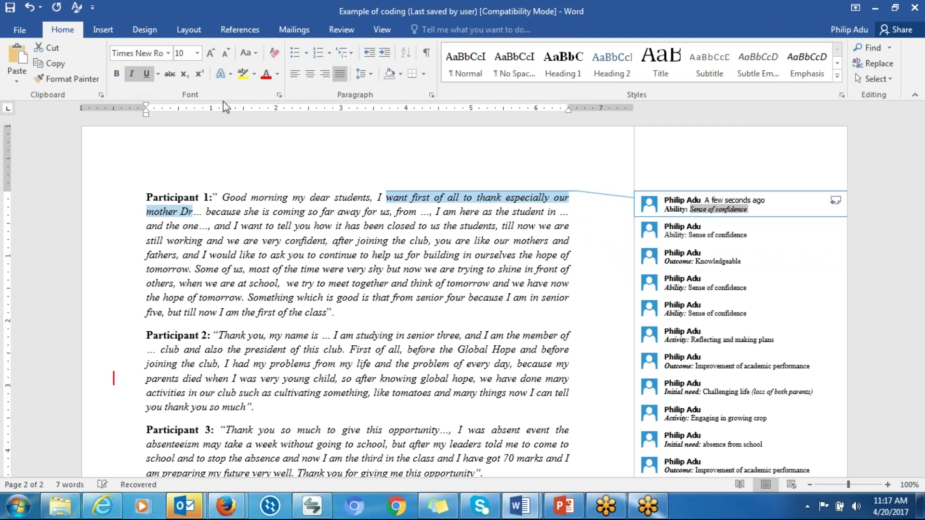
left_click_drag(748, 210, 661, 210)
left_click(666, 210)
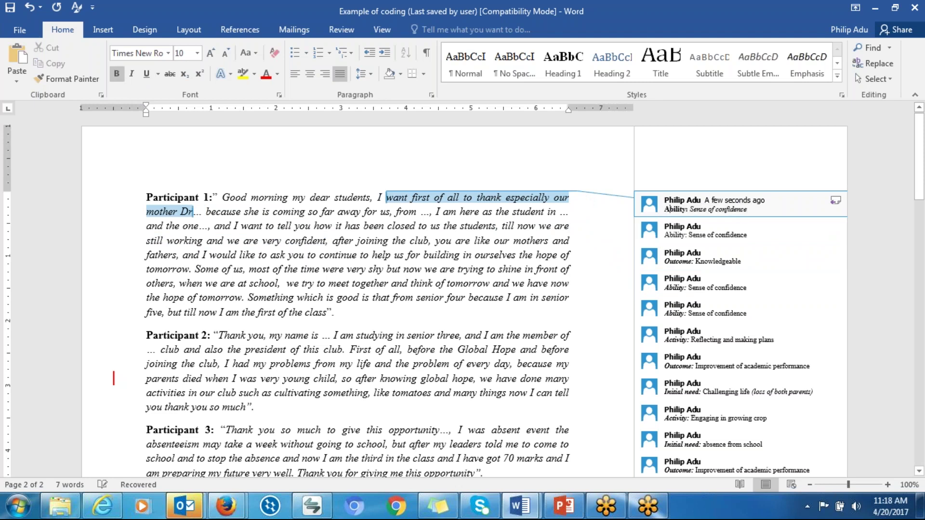
left_click_drag(689, 209, 674, 206)
left_click_drag(749, 210, 698, 213)
key("ctrl+i")
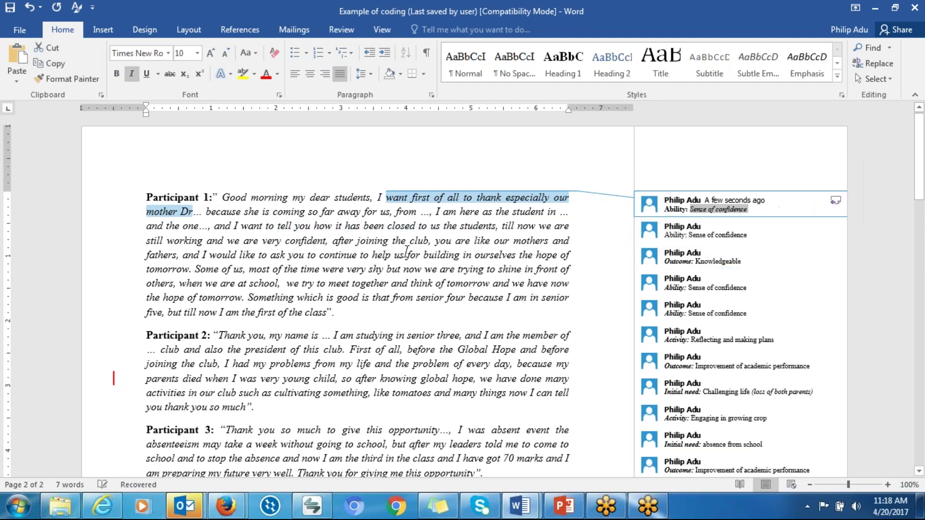
Step: Add a comment reading "Initial need:" to Participant 1's passage from "after joining the club" to "but now we are"
left_click_drag(357, 241, 453, 267)
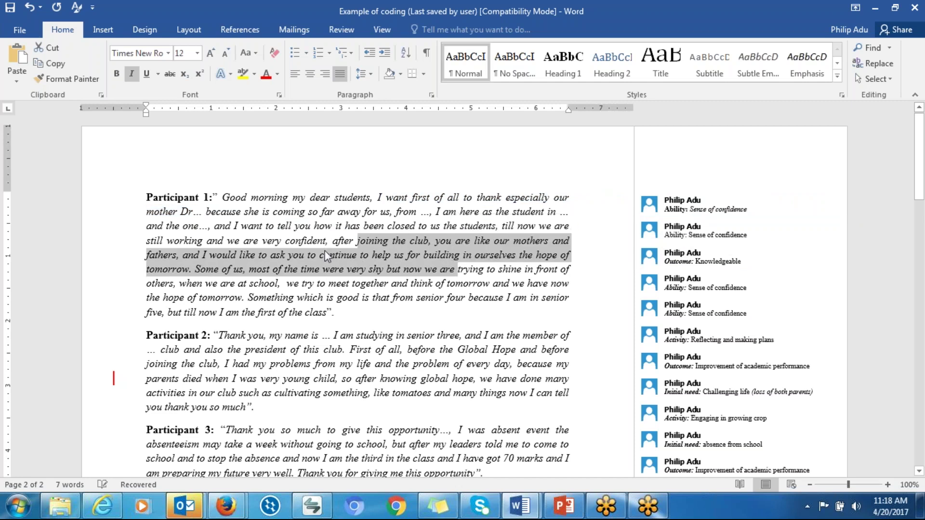
left_click_drag(332, 241, 446, 274)
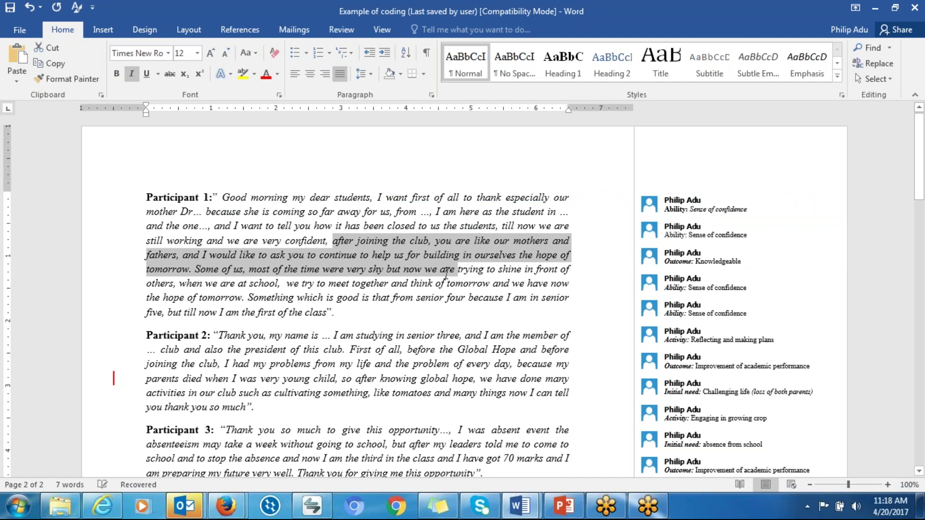
left_click_drag(446, 274, 447, 272)
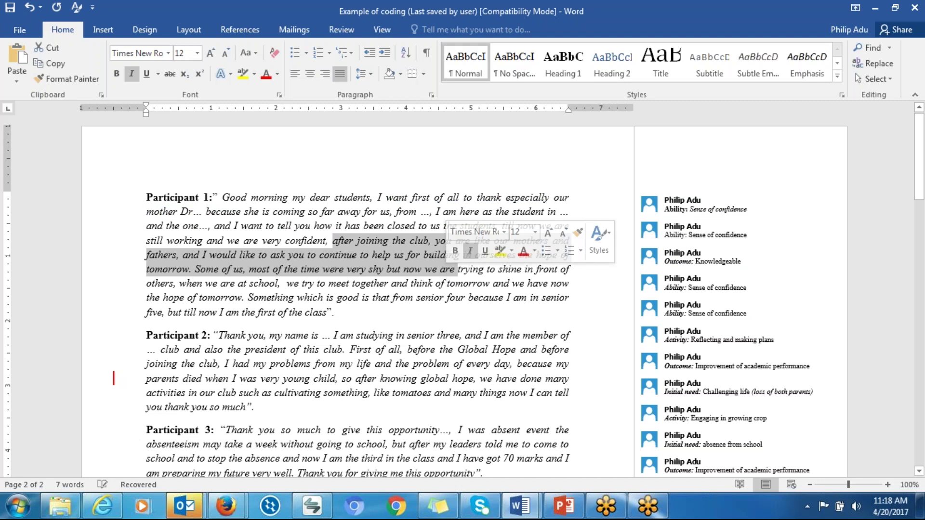
left_click(340, 30)
left_click(262, 77)
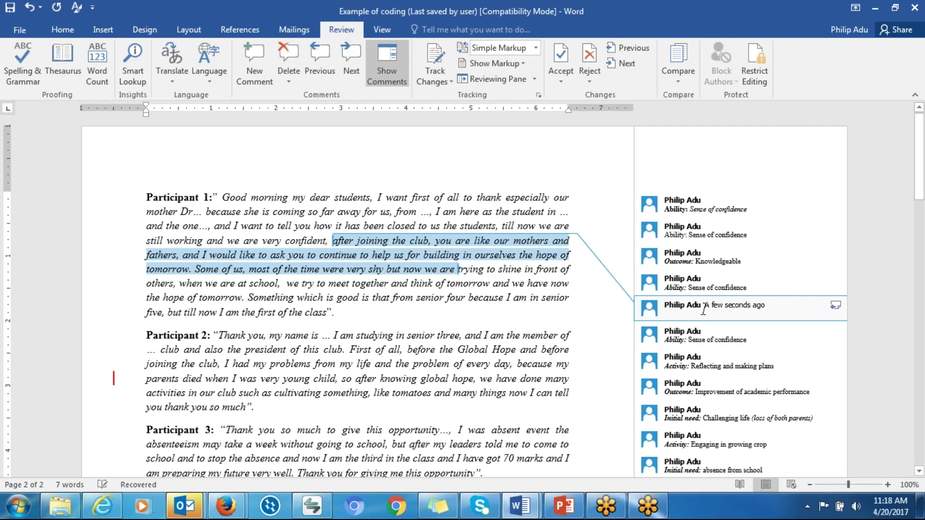
type("In")
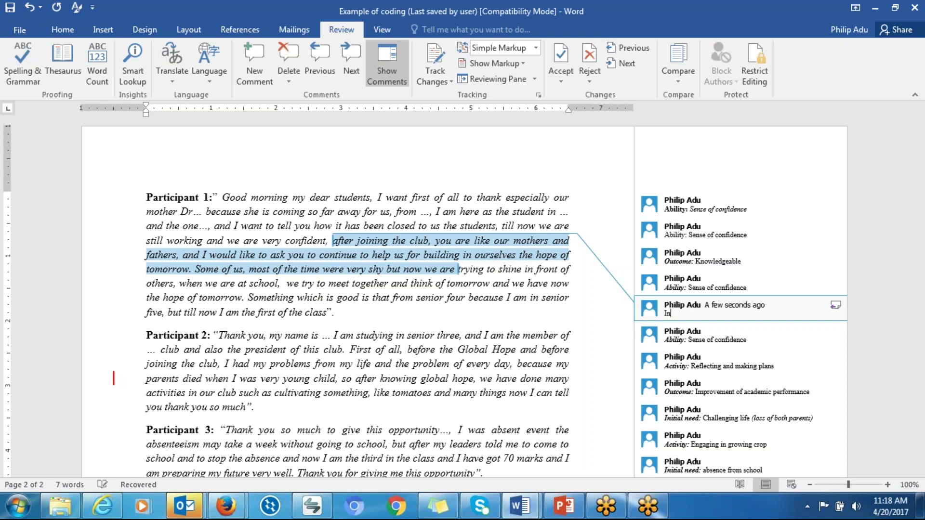
type("itial need:")
Step: Make the "Initial need:" label in the new comment bold and place the cursor after it
left_click_drag(700, 313, 658, 313)
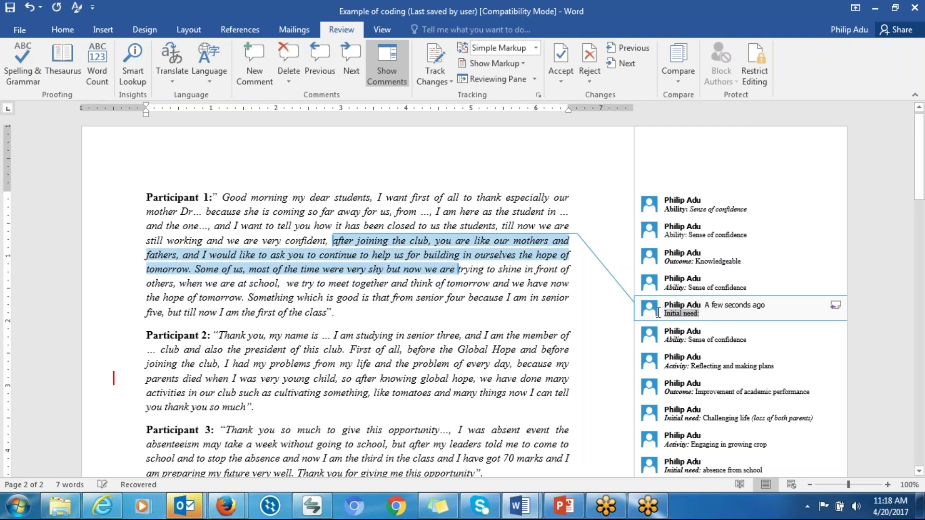
left_click(139, 28)
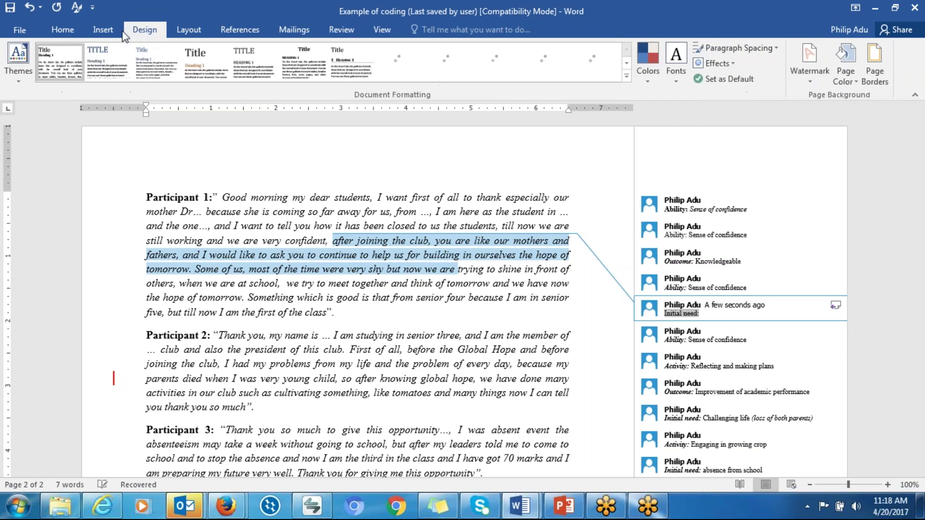
scroll(108, 34, "up", 1)
scroll(102, 43, "up", 1)
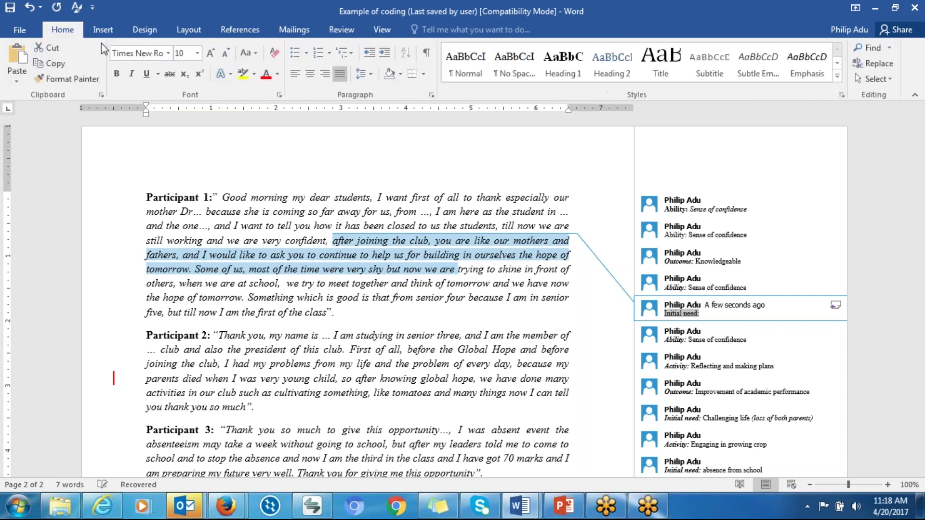
left_click(116, 73)
key("Right")
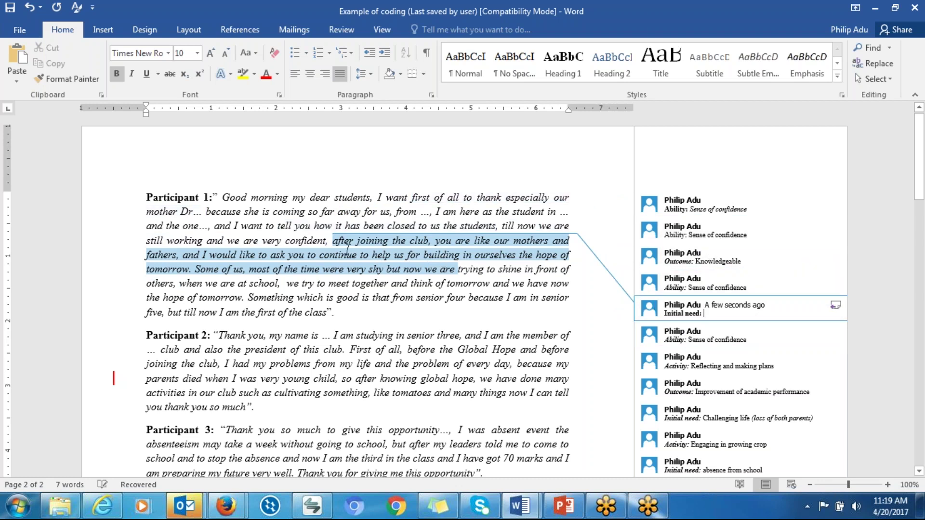
Step: Reread the passage coded "Initial need:" and highlight the passage starting "this term after joining the club" in the statement above Participant 6
left_click_drag(334, 242, 456, 270)
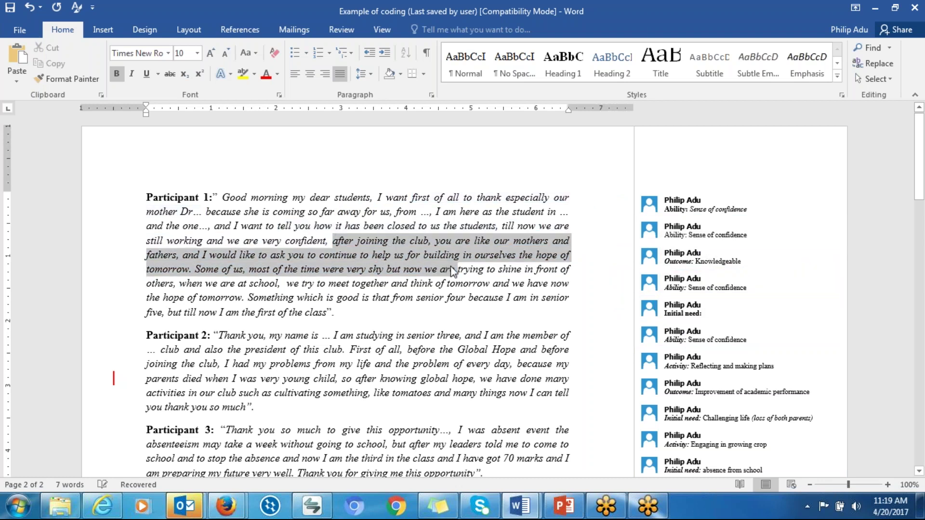
left_click(726, 317)
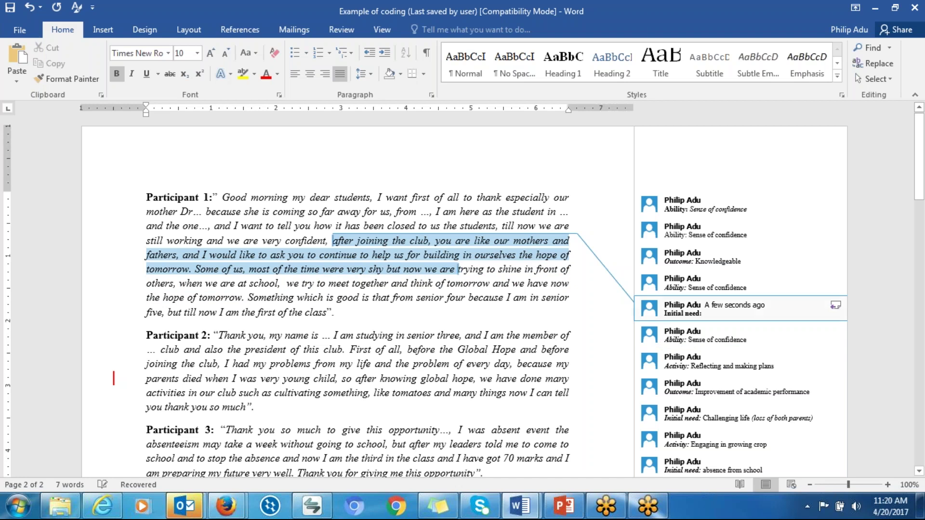
left_click_drag(920, 191, 922, 308)
left_click_drag(296, 181, 428, 210)
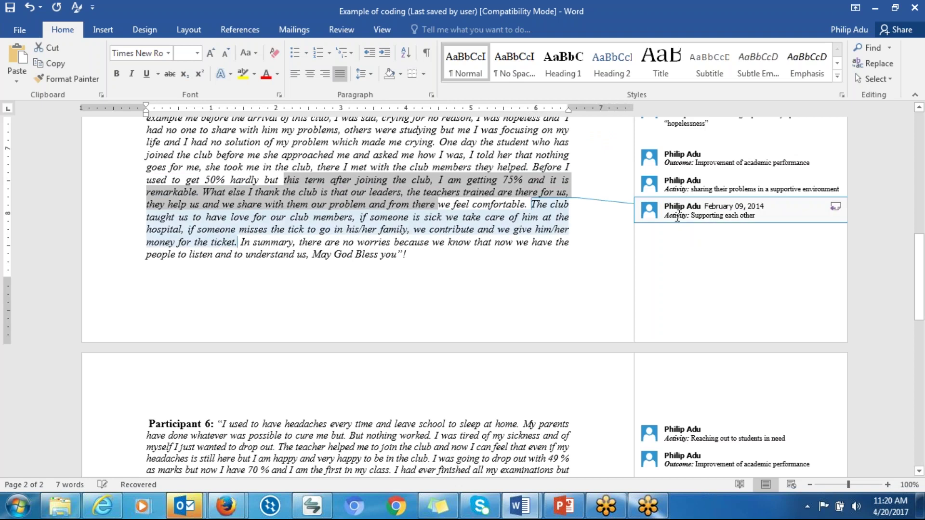
left_click(473, 192)
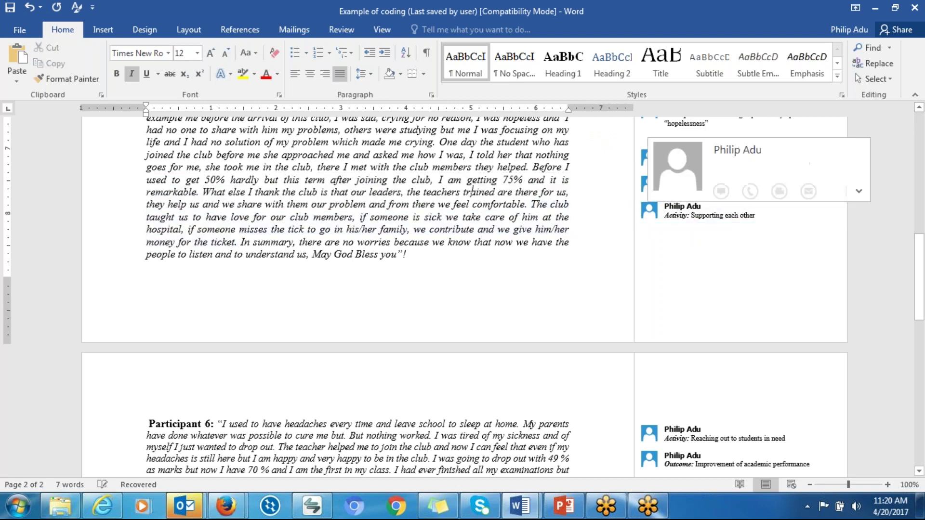
left_click_drag(914, 273, 909, 159)
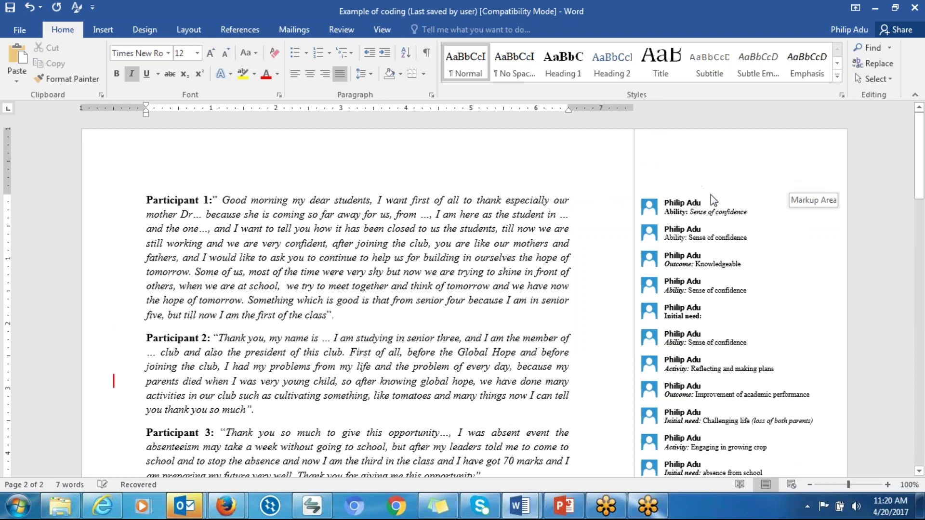
left_click(666, 212)
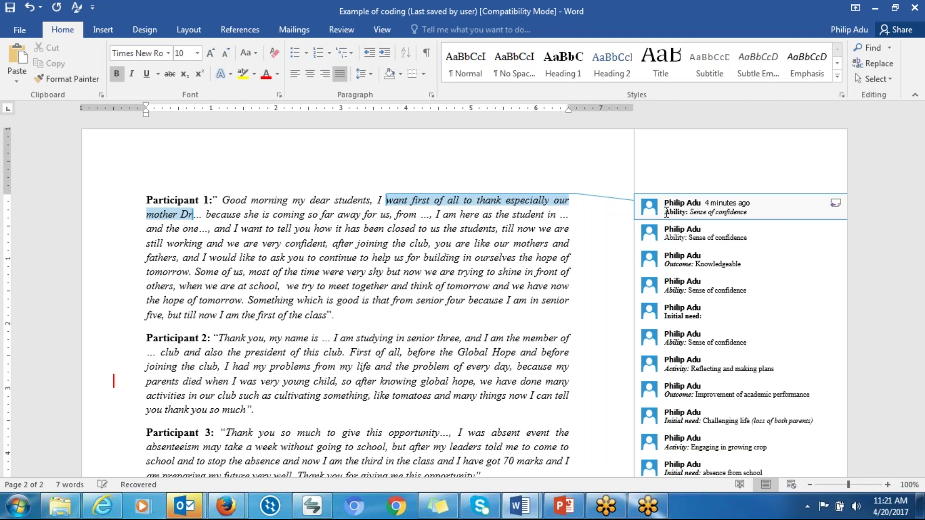
triple_click(666, 213)
key("shift+Down")
key("shift+Down")
key("shift+Down")
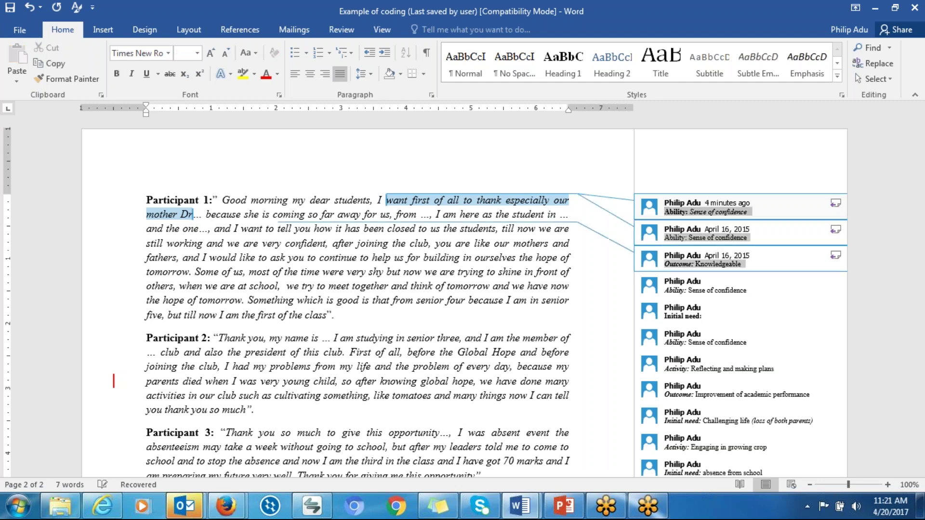
key("shift+Down")
key("shift+Down")
key("shift+Down")
key("shift+Down")
key("shift+Down")
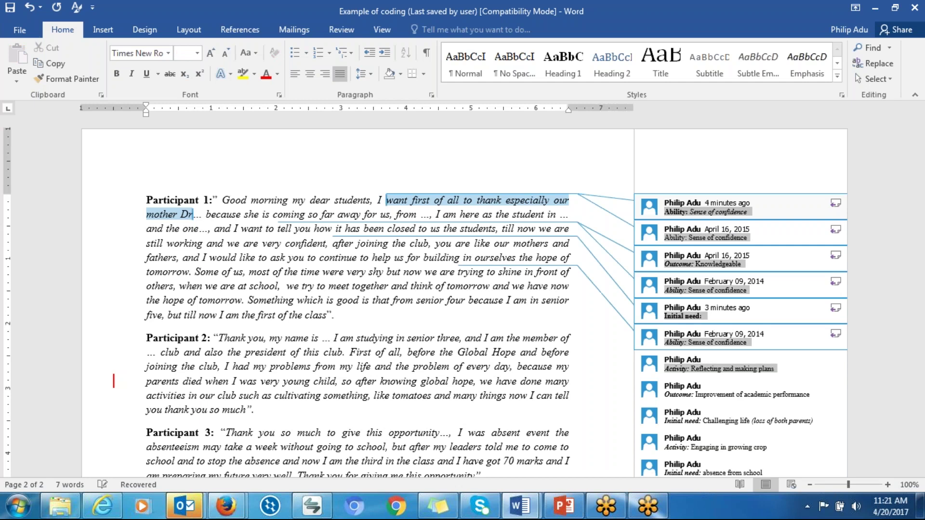
key("shift+Down")
key("shift+Down")
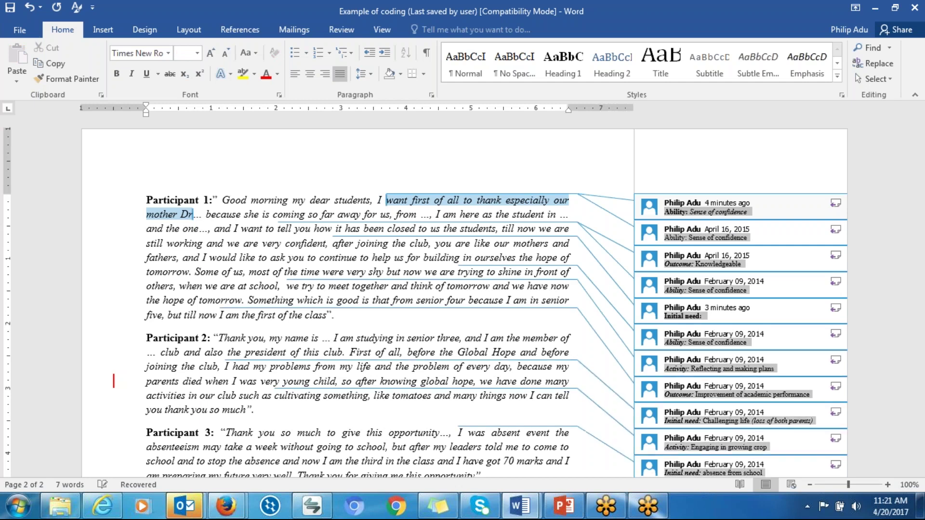
key("shift+Down")
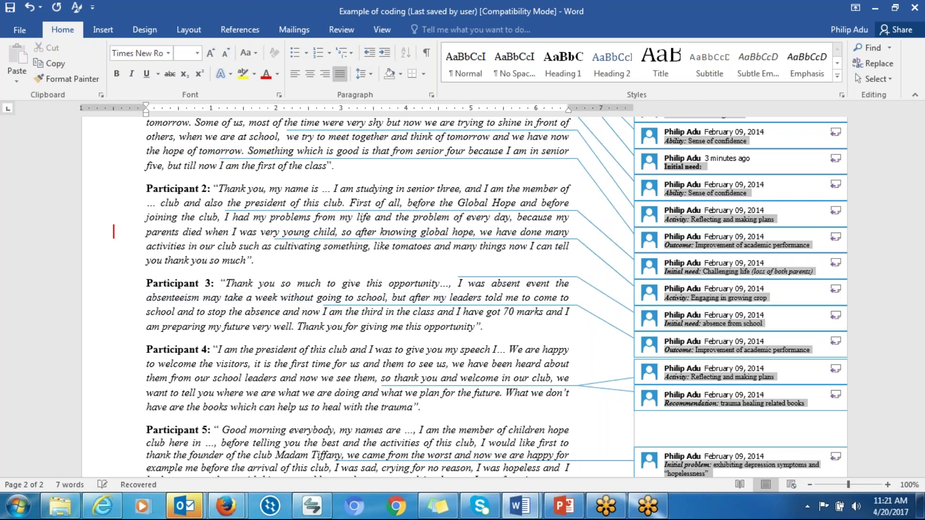
left_click_drag(921, 214, 920, 176)
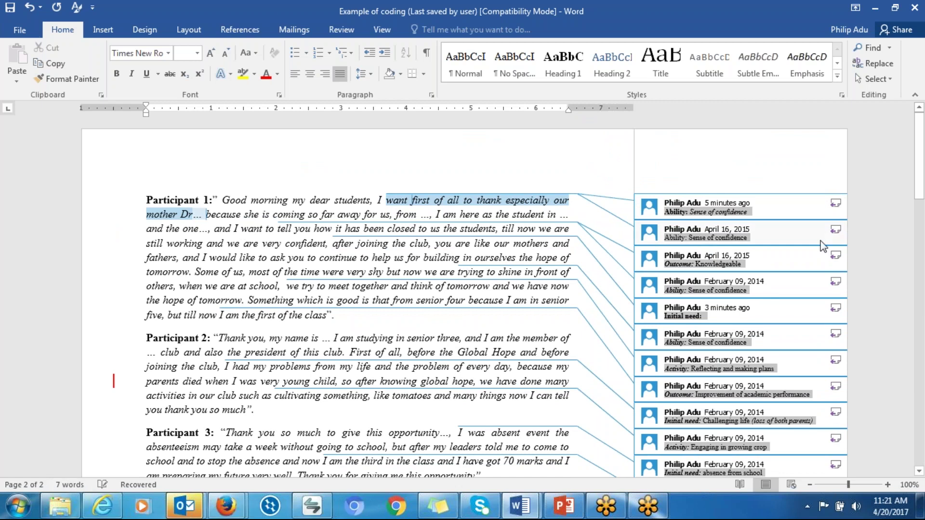
Step: Select the text of all the comments from Participant 1's first comment through the last one and copy it
left_click(682, 212)
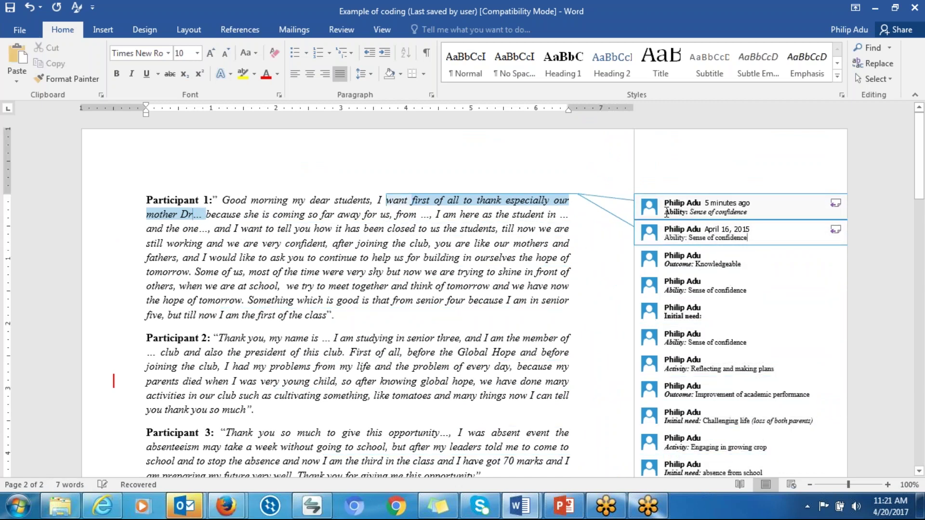
key("ctrl+b")
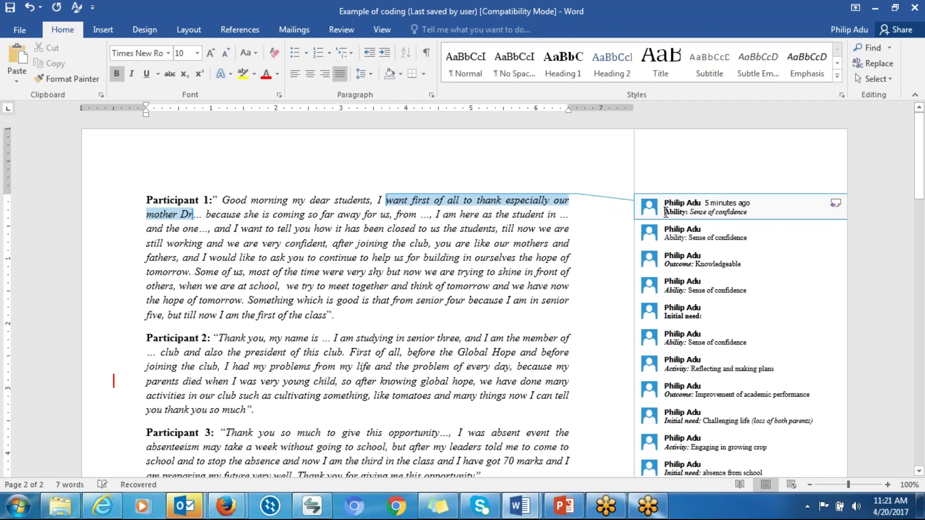
key("shift+Down")
key("shift+Down")
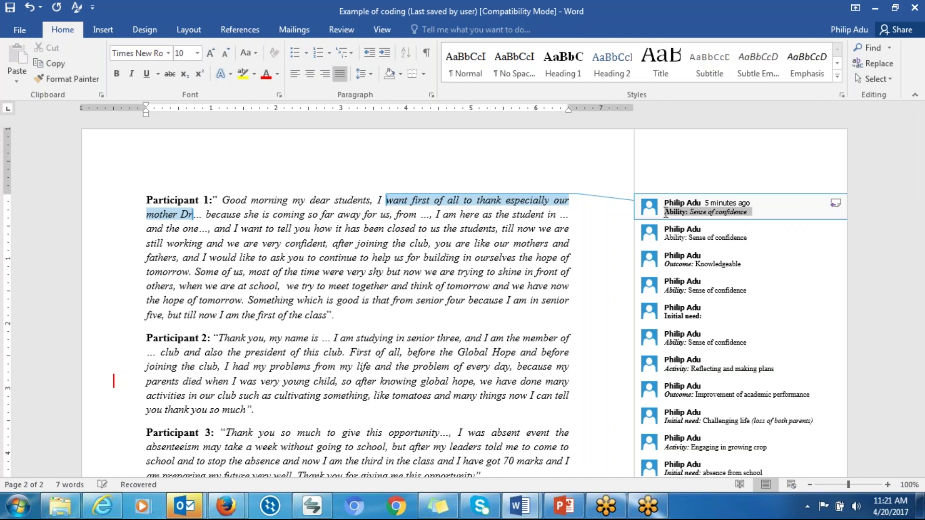
key("shift+Down")
key("shift+Down")
key("shift+Down")
key("shift+Down")
key("shift+Down")
key("shift+Down")
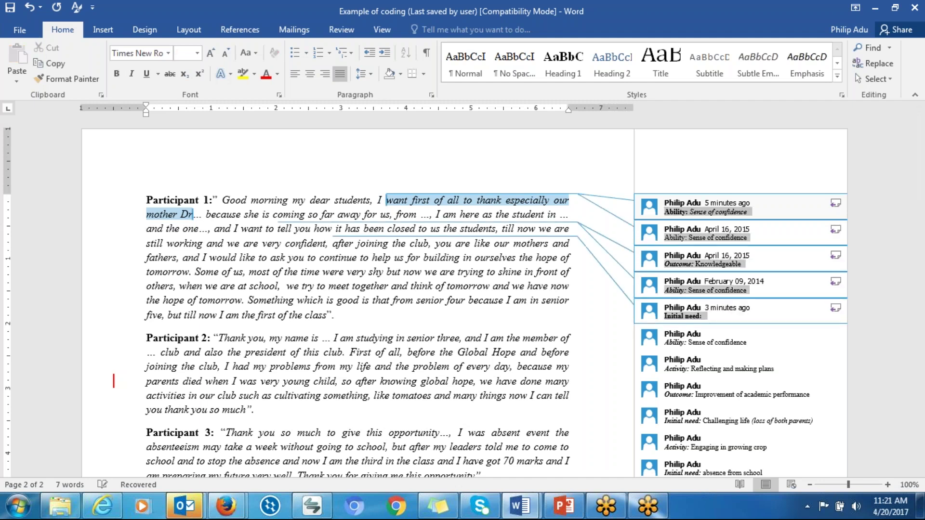
key("shift+Down")
key("shift+Down")
key("shift+Down")
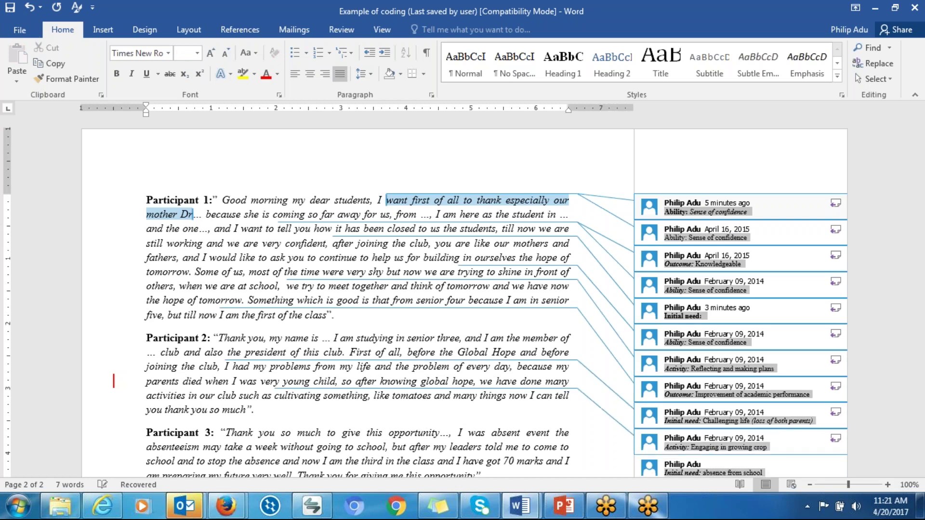
key("shift+Down")
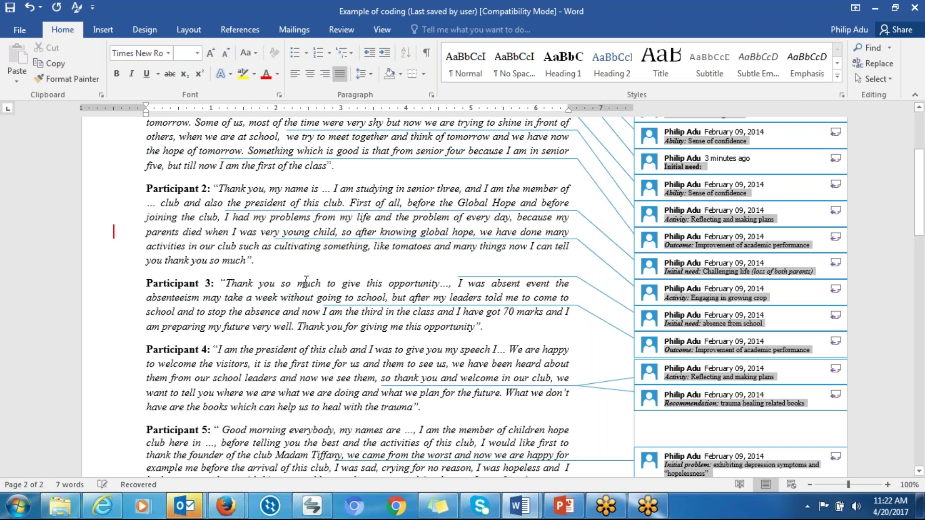
left_click_drag(920, 229, 917, 206)
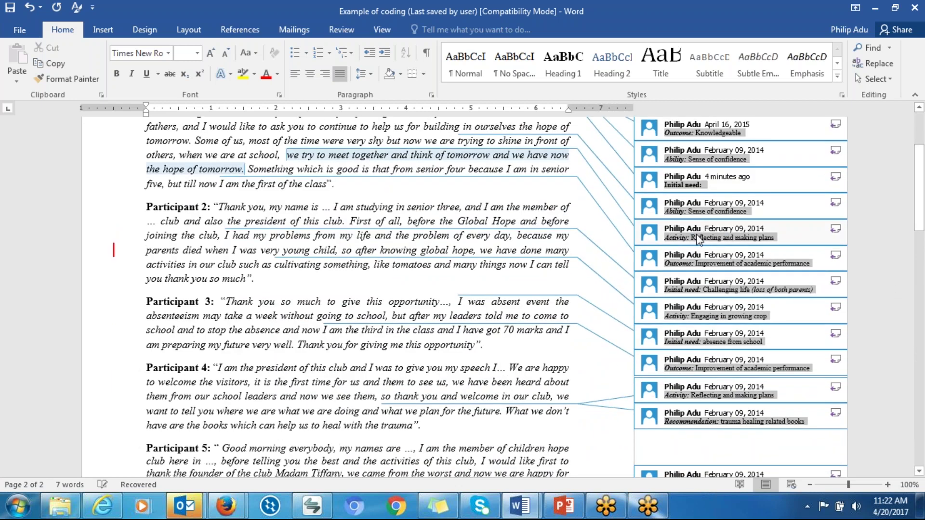
right_click(701, 240)
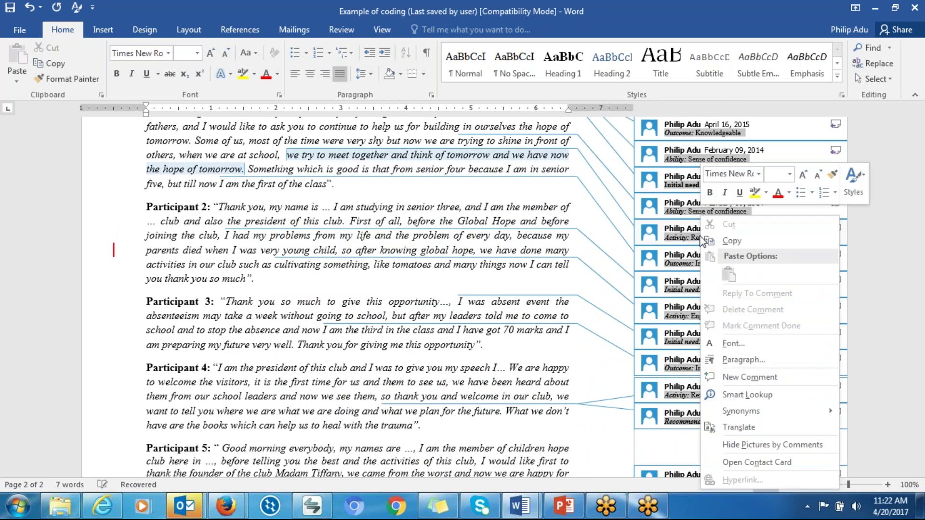
left_click(718, 244)
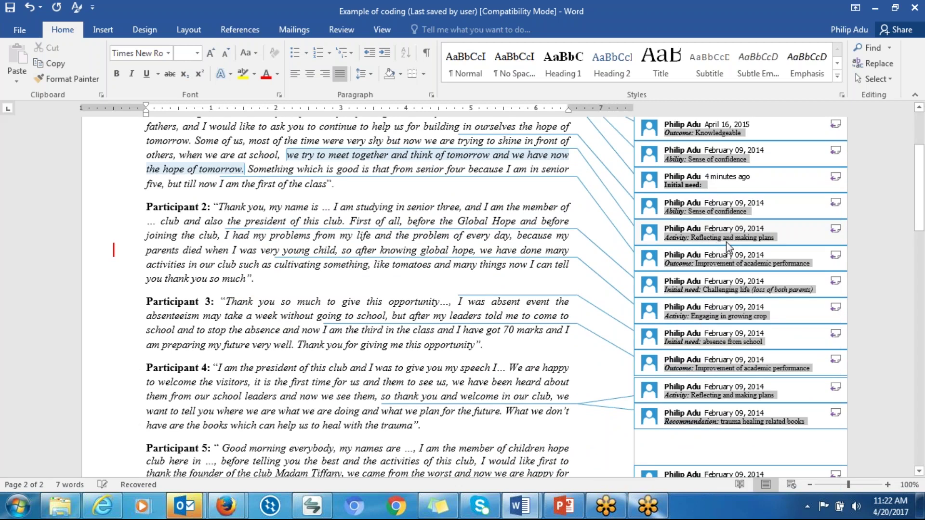
Step: Create a new blank document and paste the copied comment codes into it
left_click_drag(919, 212, 904, 450)
left_click(470, 372)
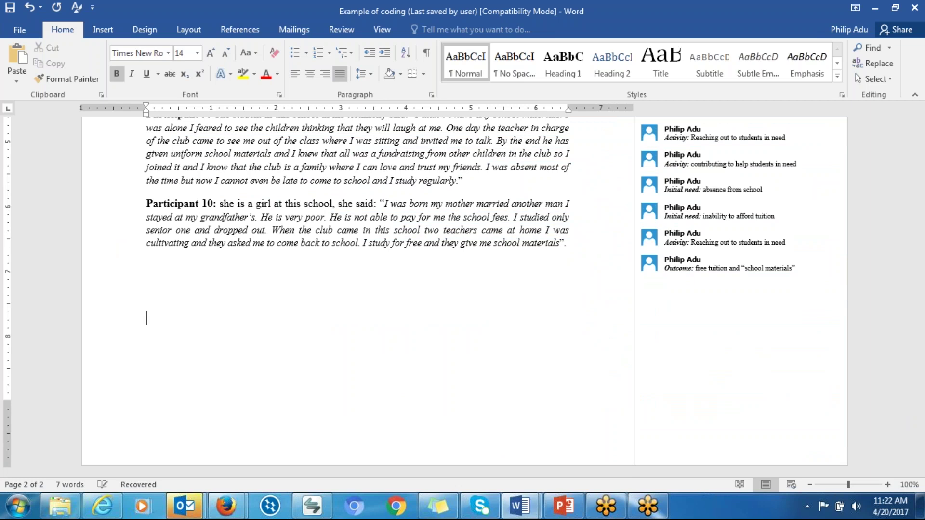
key("ctrl+n")
key("ctrl+v")
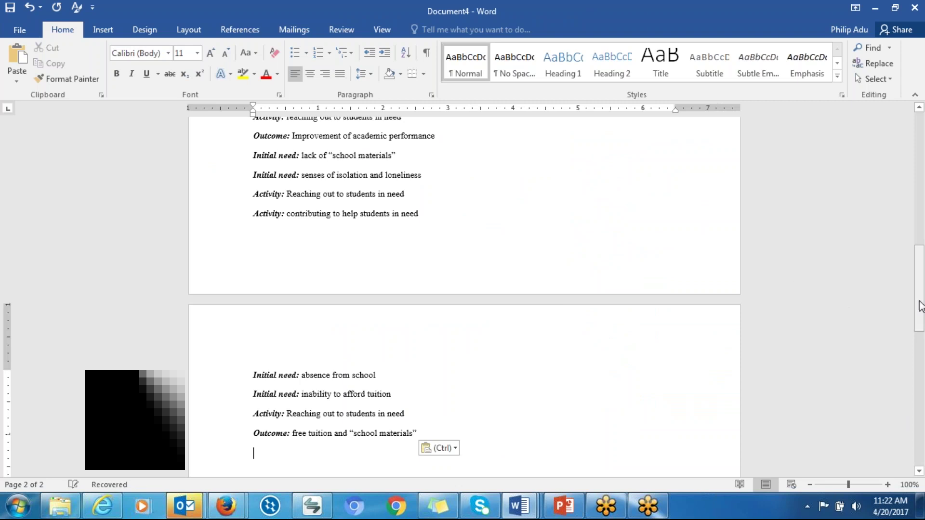
Step: Select all the pasted codes from the first "Ability:" line to the last "Outcome:" line and format them as a numbered list
left_click_drag(920, 306, 902, 139)
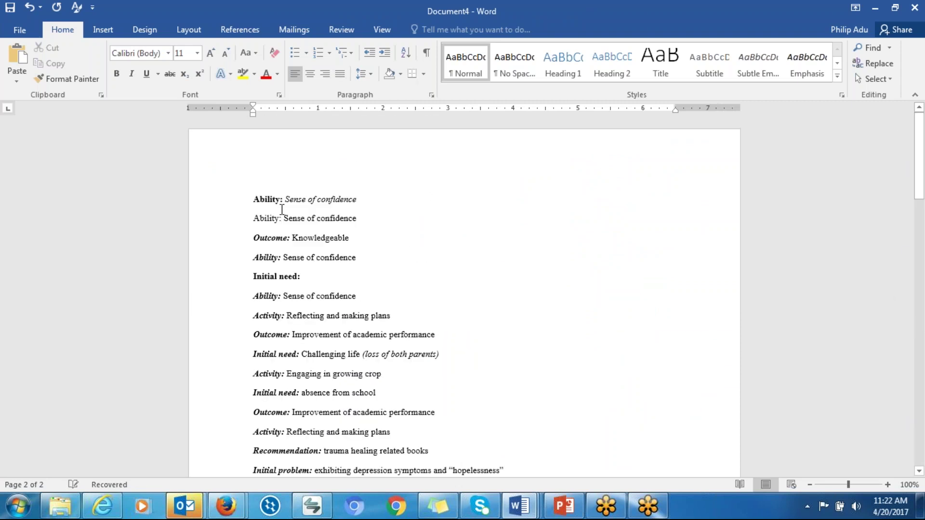
left_click_drag(256, 199, 376, 378)
left_click(321, 317)
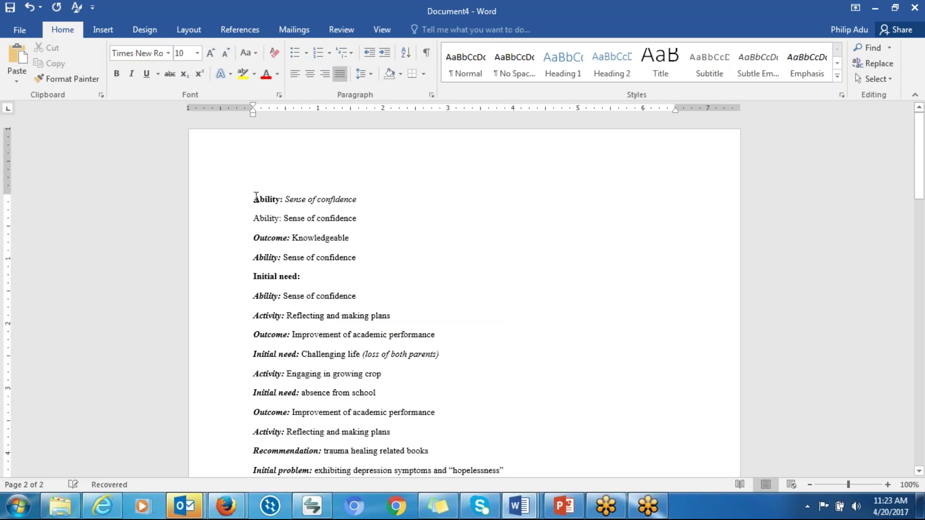
left_click_drag(254, 198, 438, 264)
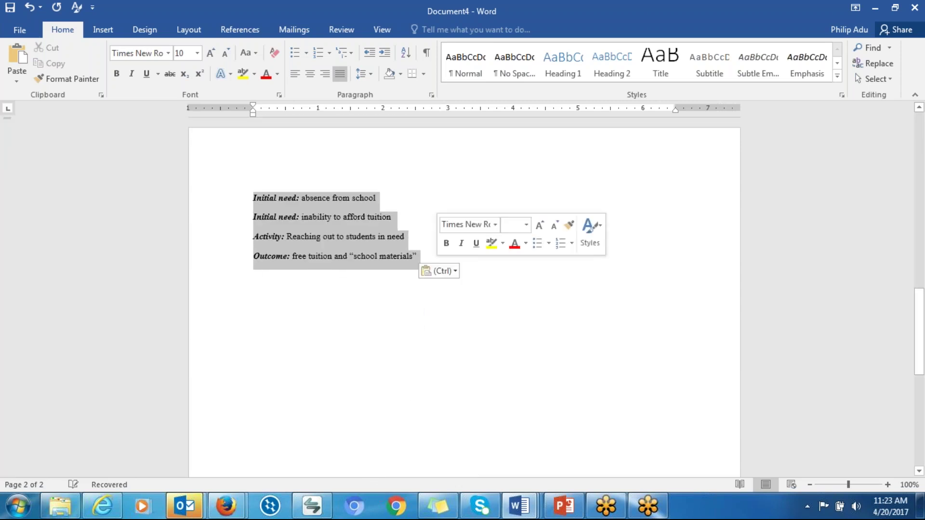
left_click(318, 52)
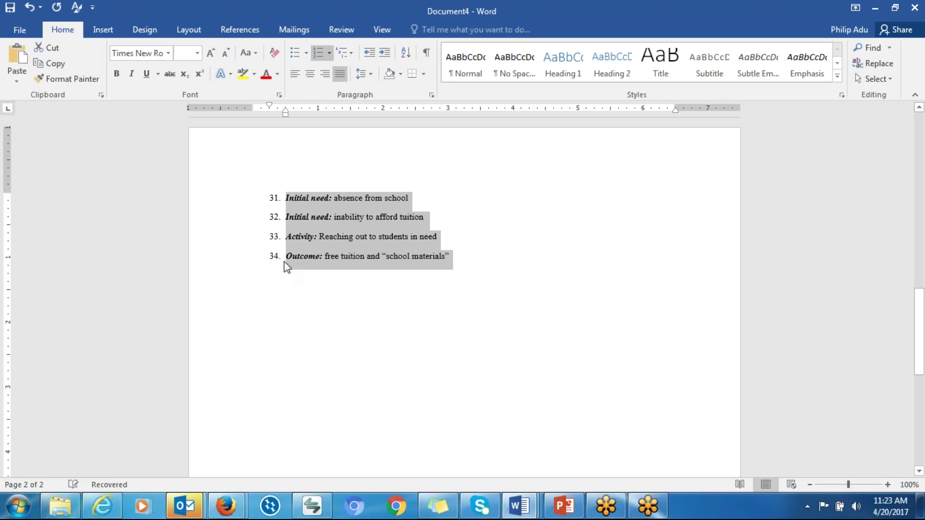
left_click(535, 260)
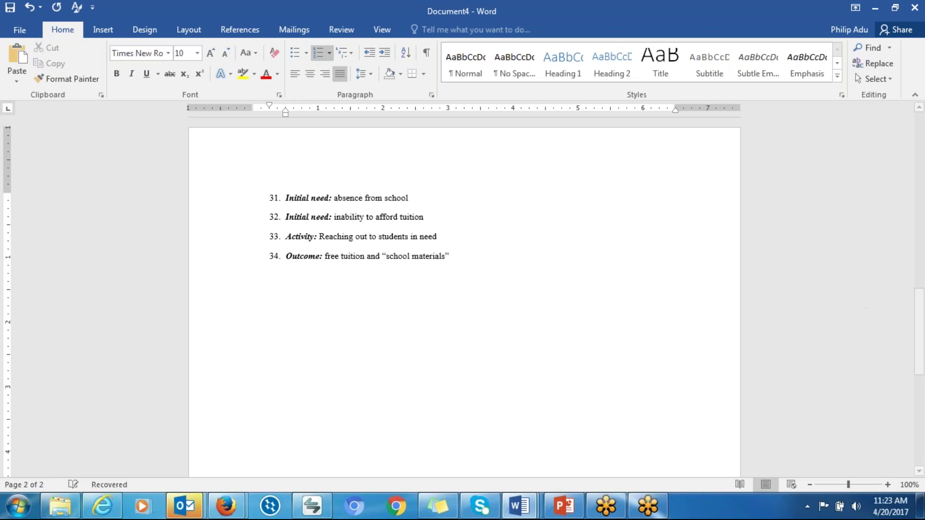
Step: Delete list item 5, the "Initial need:" entry that has no specific code, along with its empty line
left_click_drag(918, 340, 910, 154)
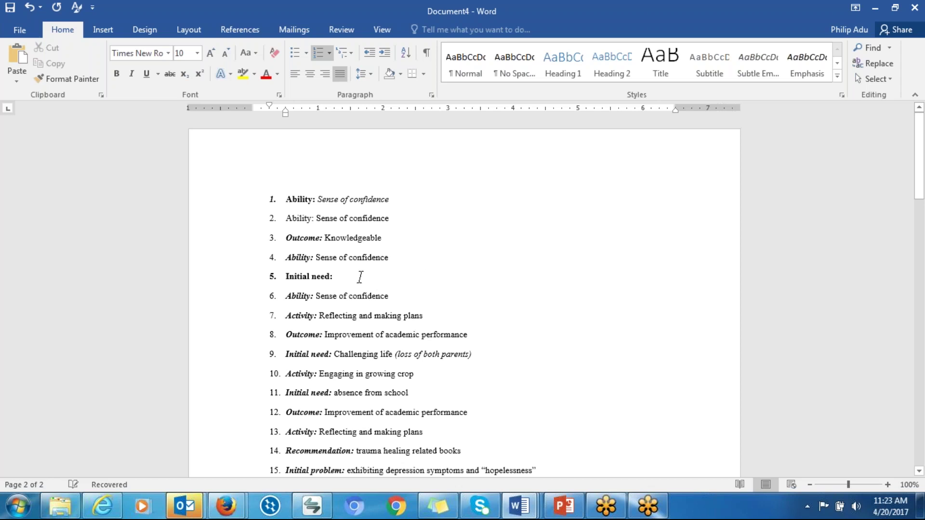
left_click_drag(335, 278, 299, 282)
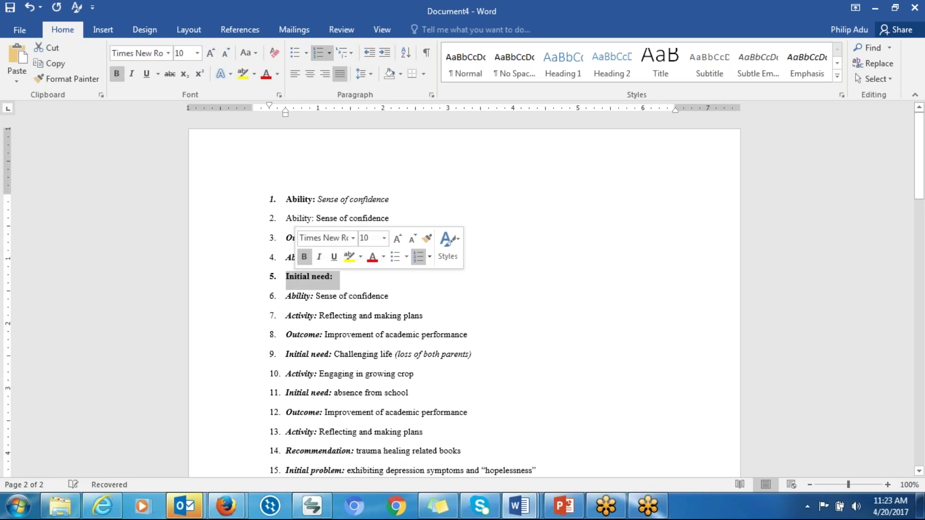
left_click(341, 278)
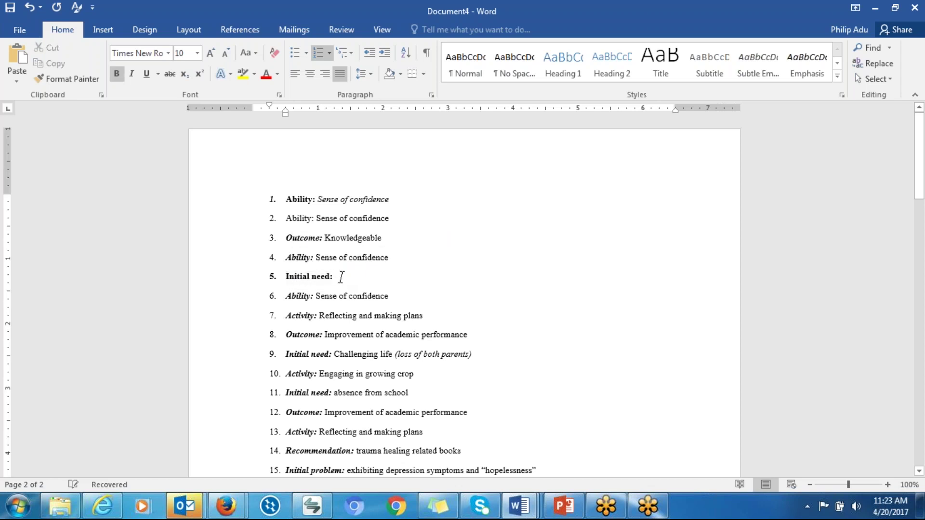
key("BackSpace")
key("BackSpace")
key("BackSpace")
key("BackSpace")
key("BackSpace")
key("BackSpace")
key("BackSpace")
key("BackSpace")
key("BackSpace")
key("BackSpace")
key("BackSpace")
key("BackSpace")
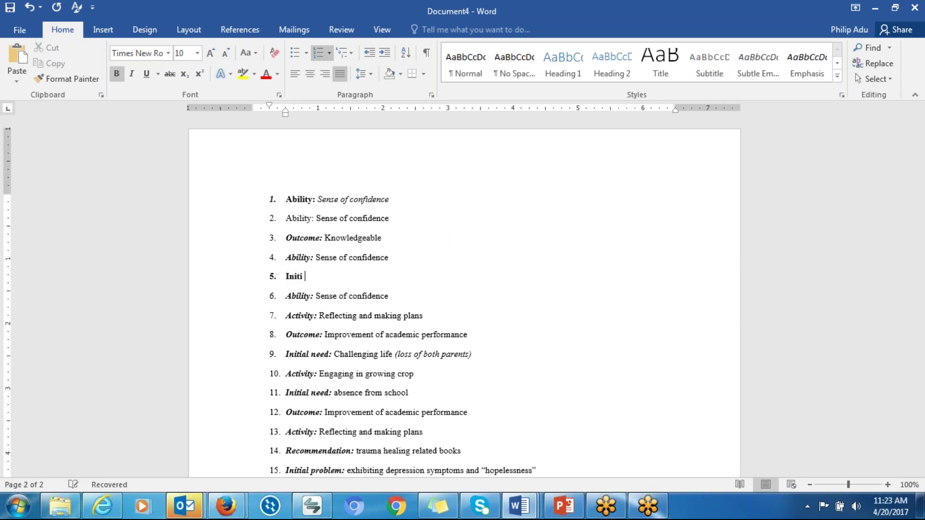
key("BackSpace")
key("BackSpace")
key("BackSpace")
key("BackSpace")
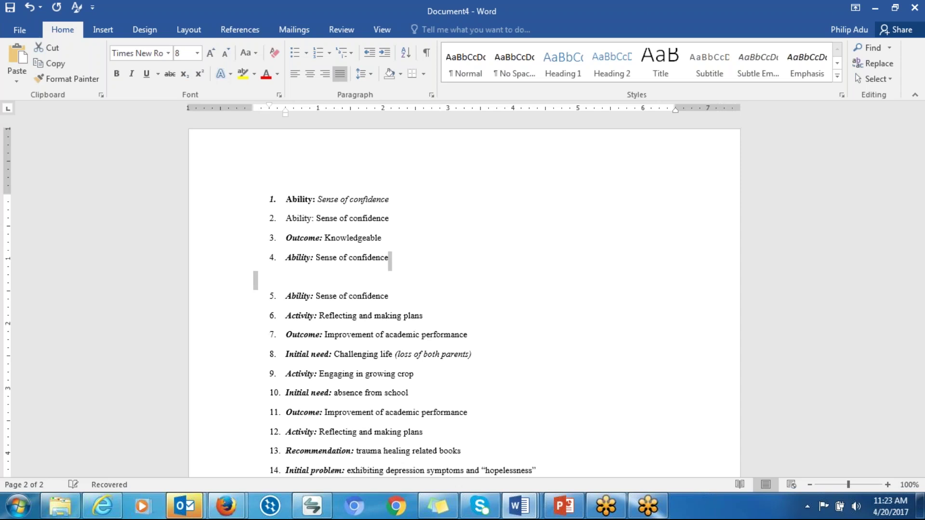
key("BackSpace")
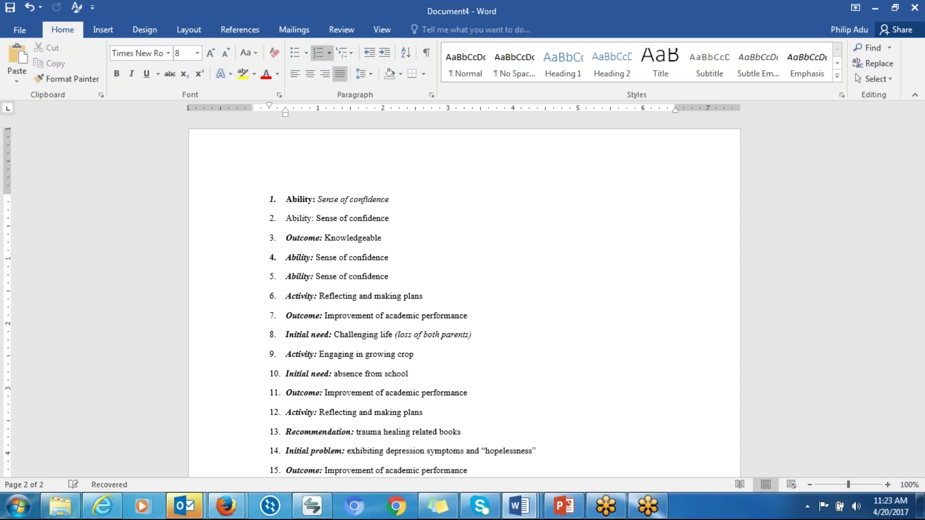
Step: Select the whole numbered list of codes, from the first item to "free tuition and 'school materials'", and copy it
left_click_drag(921, 176, 882, 170)
left_click_drag(291, 199, 468, 377)
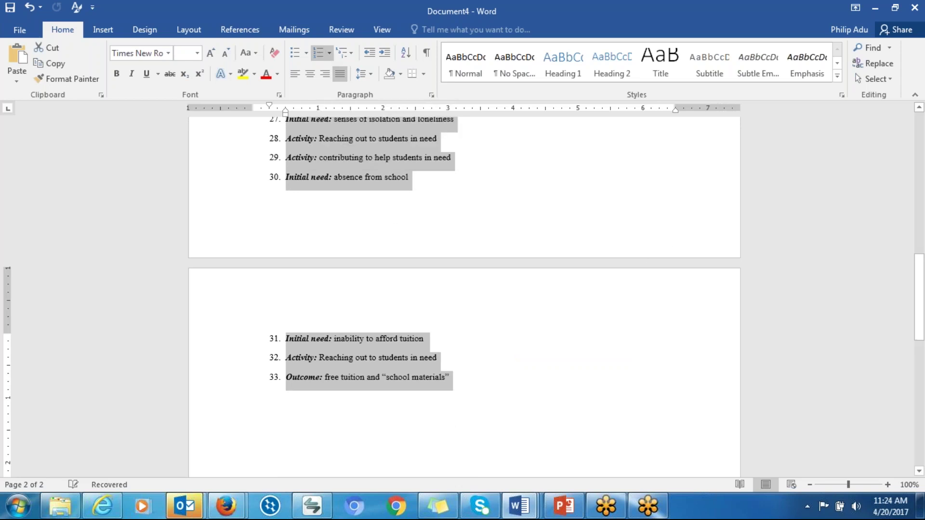
right_click(331, 142)
left_click(350, 168)
Step: Place the cursor in the blank space below the last list item and paste the copied codes as a second set
left_click_drag(919, 297, 918, 303)
key("Delete")
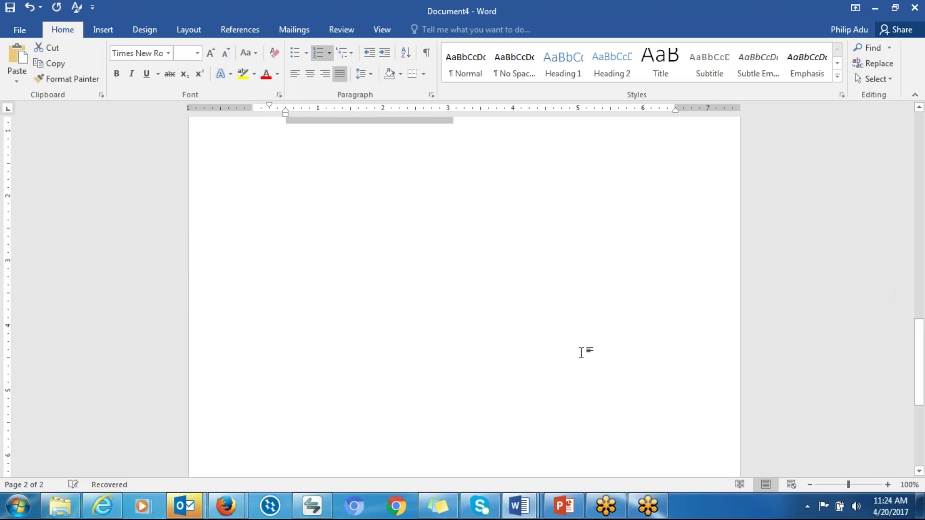
scroll(582, 354, "up", 2)
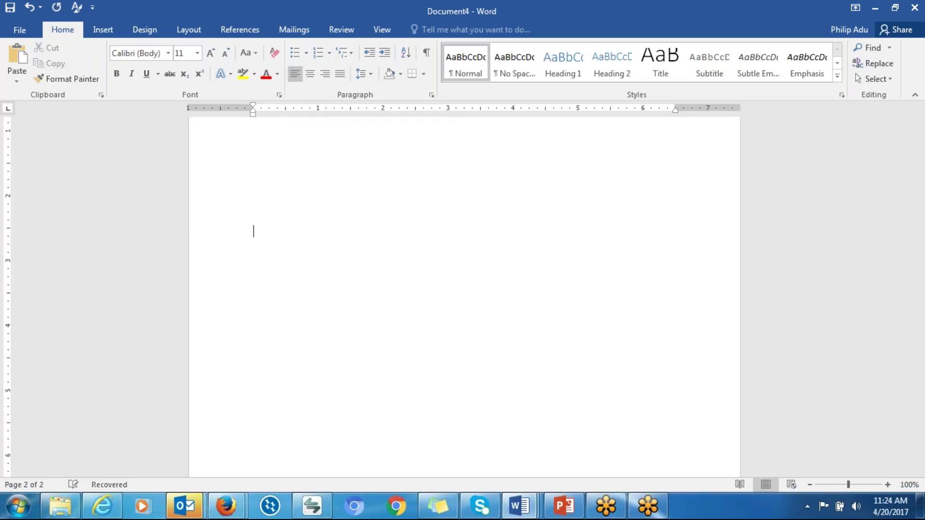
left_click_drag(920, 326, 908, 311)
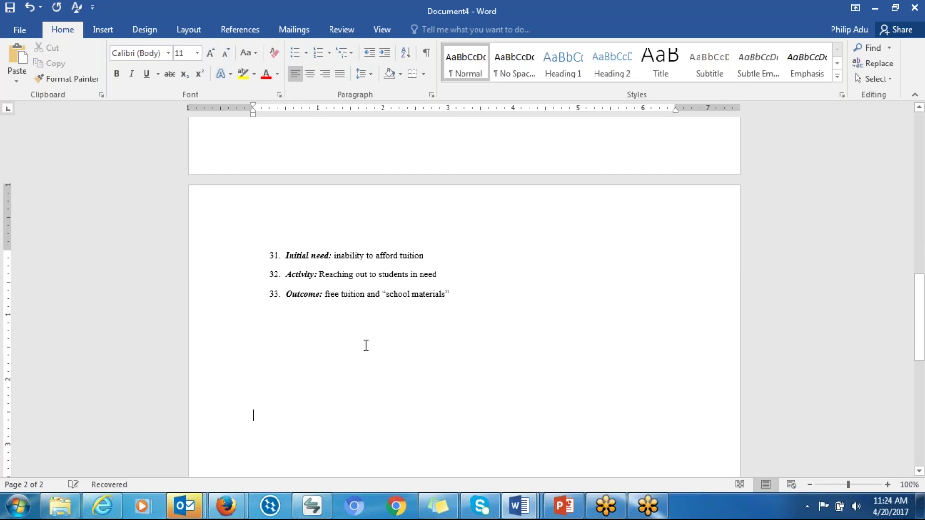
key("ctrl+v")
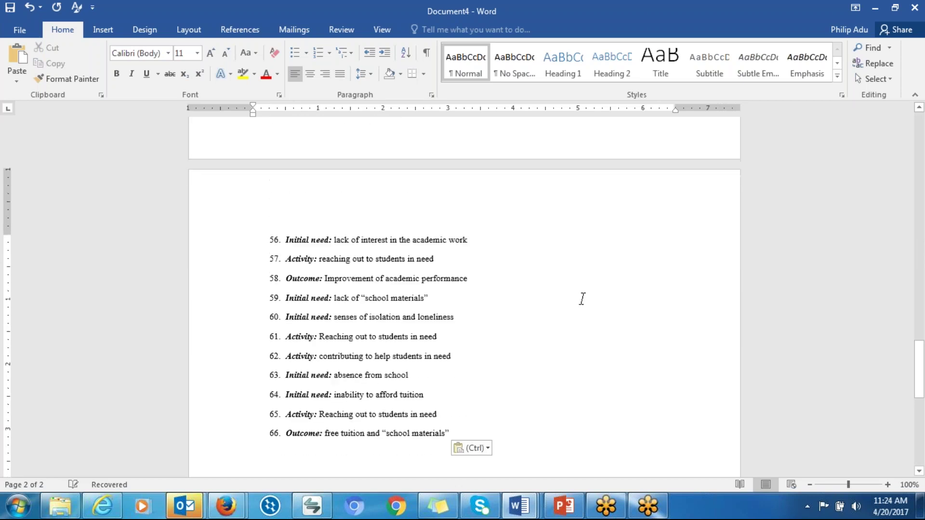
Step: Select the second set of codes, list items 34 to 66, and remove its numbering
scroll(464, 299, "up", 10)
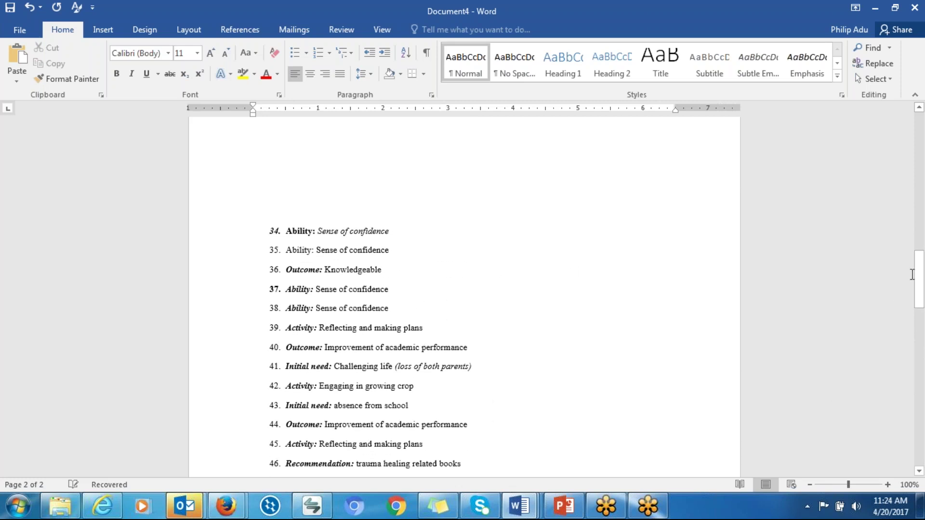
left_click_drag(917, 277, 918, 258)
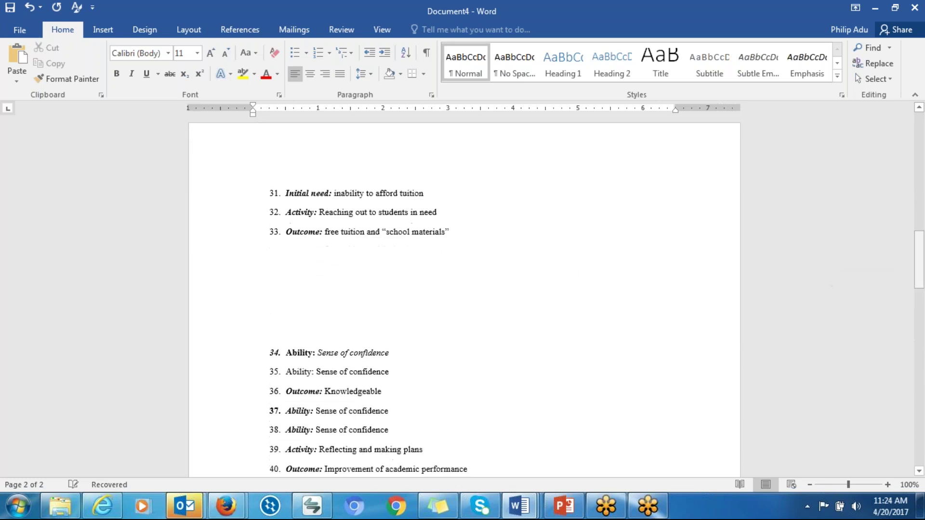
left_click_drag(285, 357, 457, 355)
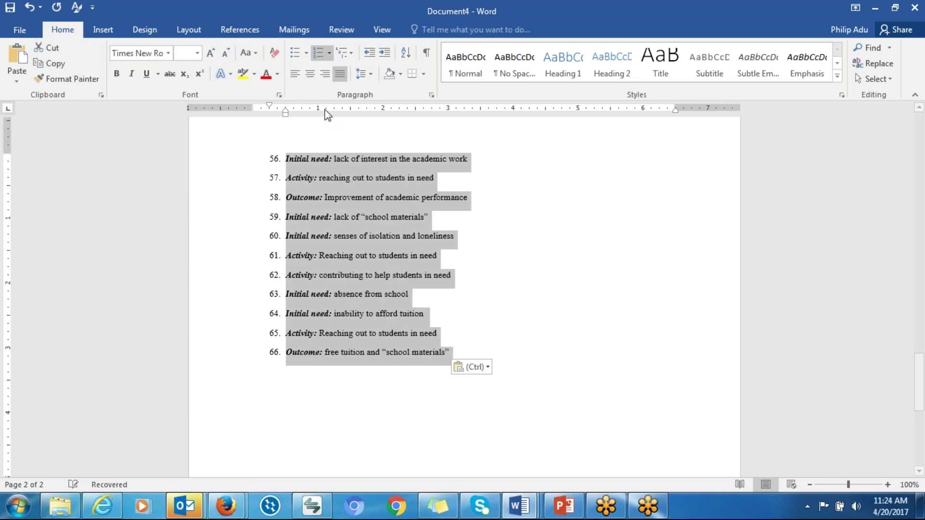
left_click(316, 55)
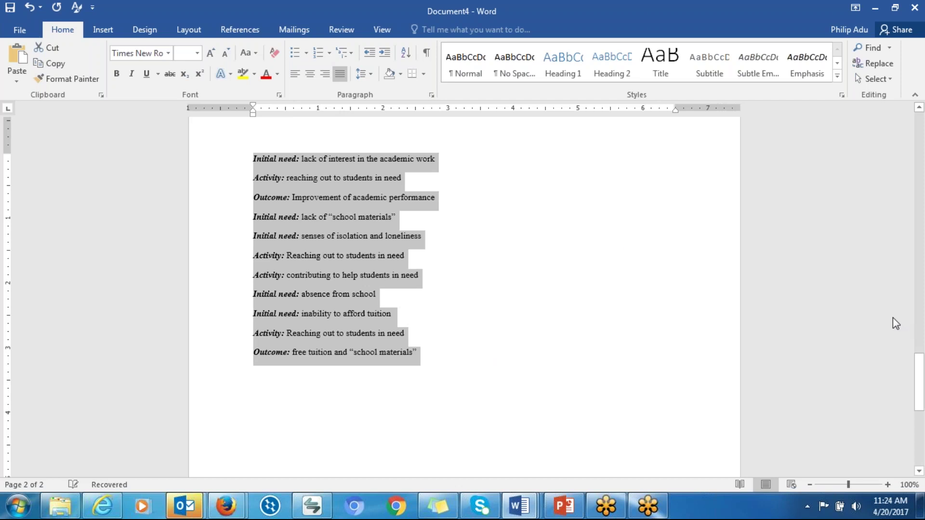
Step: Sort the selected codes alphabetically by paragraph text in ascending order, with no header row, and deselect them
left_click_drag(911, 313, 901, 253)
scroll(907, 264, "down", 2)
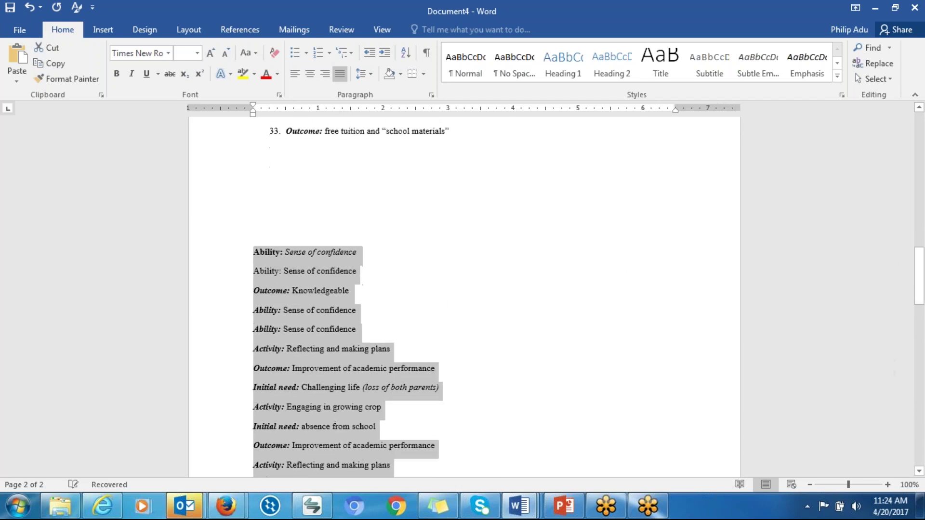
left_click(407, 57)
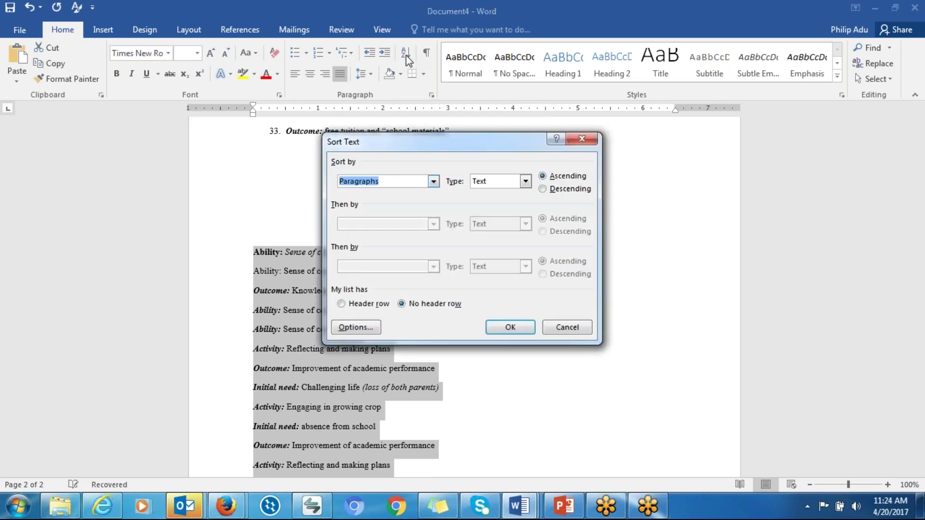
left_click(496, 325)
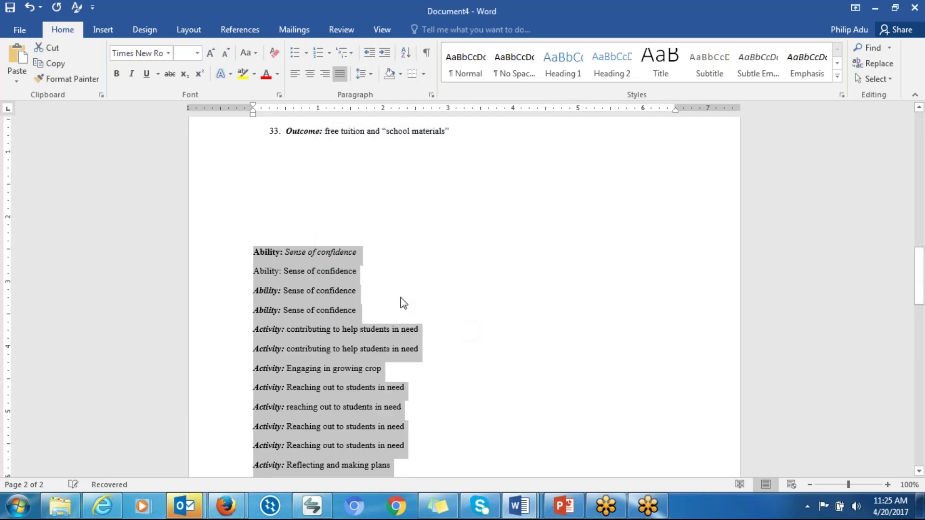
left_click(300, 290)
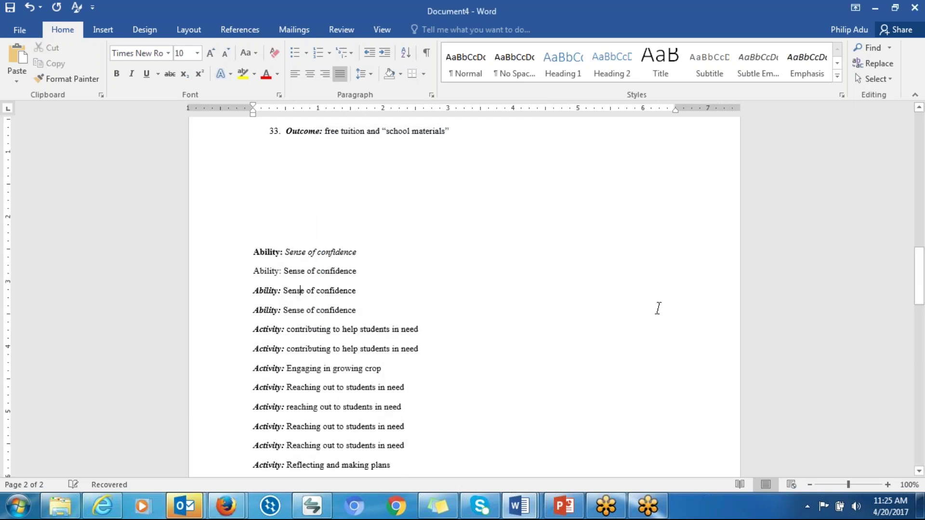
Step: Insert a blank line after the last "Ability:" code and another after "Activity: Supporting each other" to separate the anchor-code groups
left_click(923, 284)
left_click_drag(923, 283, 923, 301)
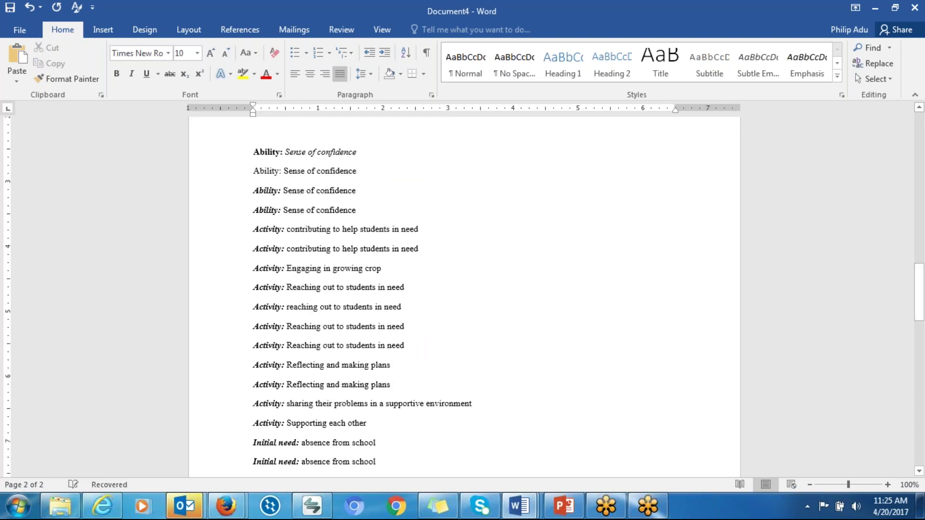
key("Return")
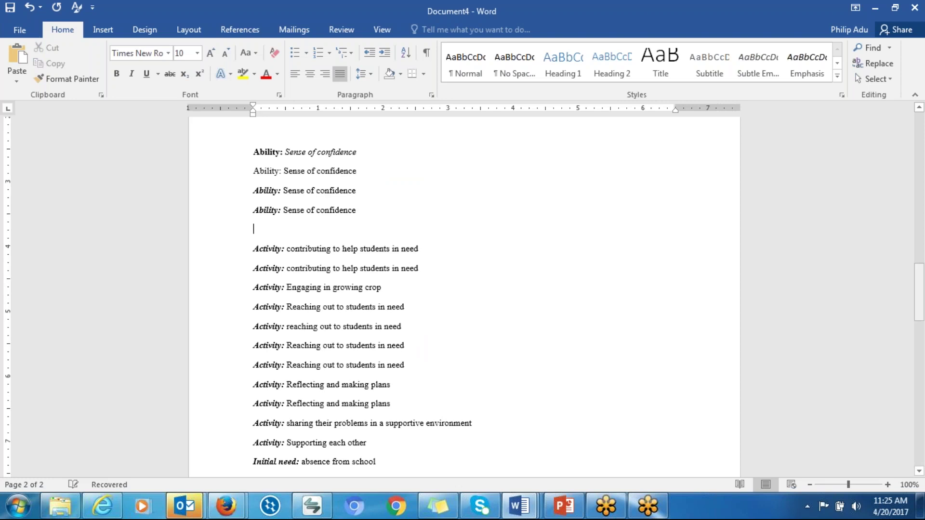
left_click_drag(920, 317, 920, 333)
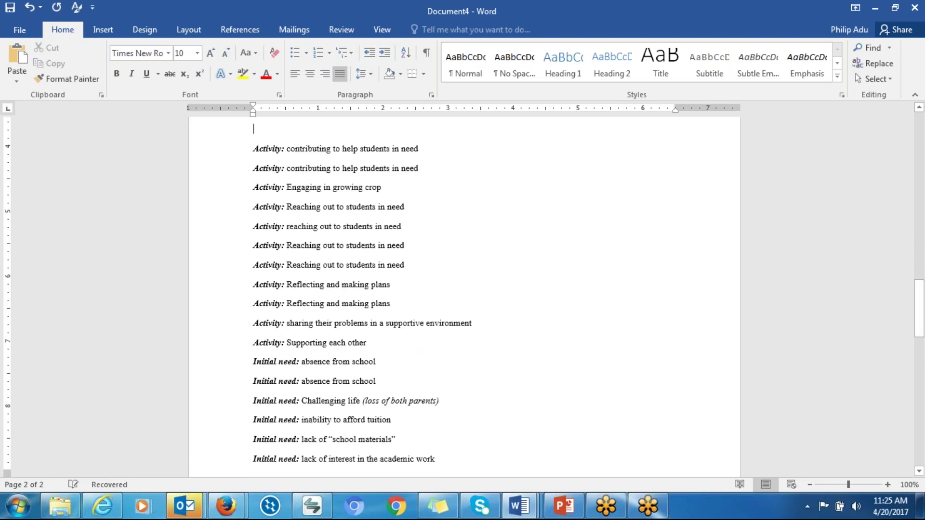
left_click_drag(919, 322, 920, 350)
left_click(379, 201)
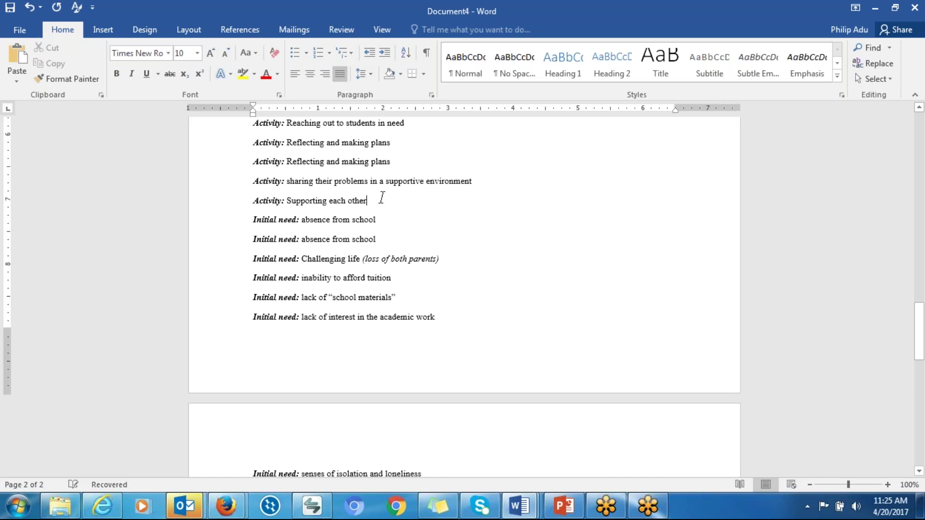
key("Return")
Step: Examine the separated Activity, Initial need and Ability groups, checking the Ability group for repeated codes
left_click_drag(393, 206, 266, 127)
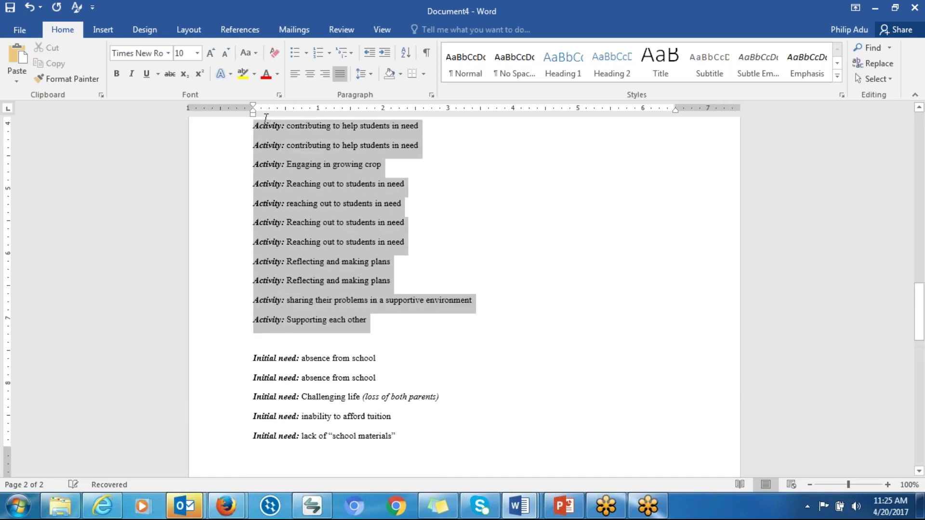
left_click_drag(253, 359, 358, 438)
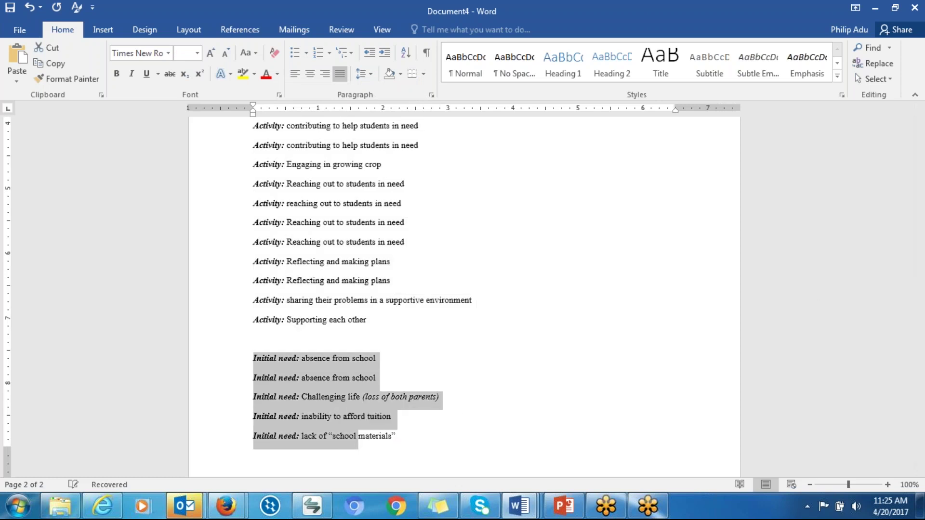
left_click_drag(919, 315, 897, 259)
left_click_drag(322, 382, 281, 358)
left_click(300, 357)
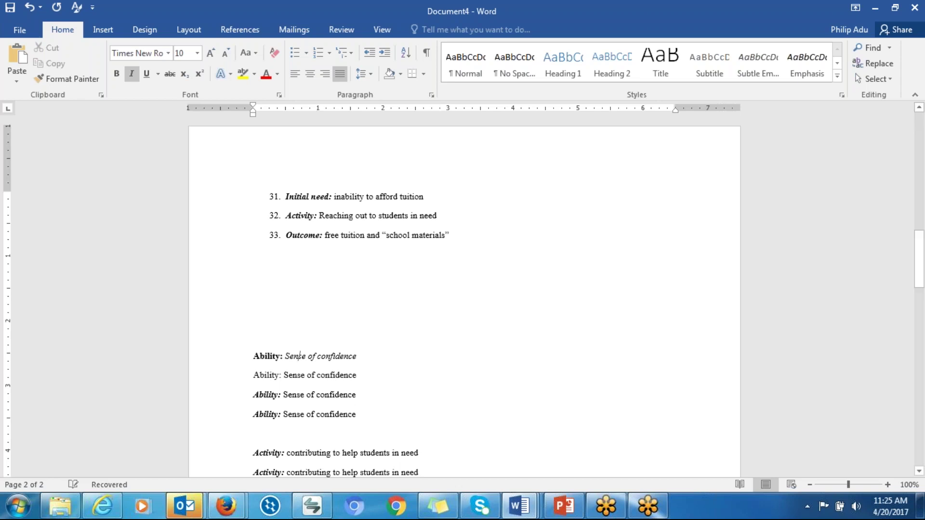
left_click_drag(291, 355, 338, 355)
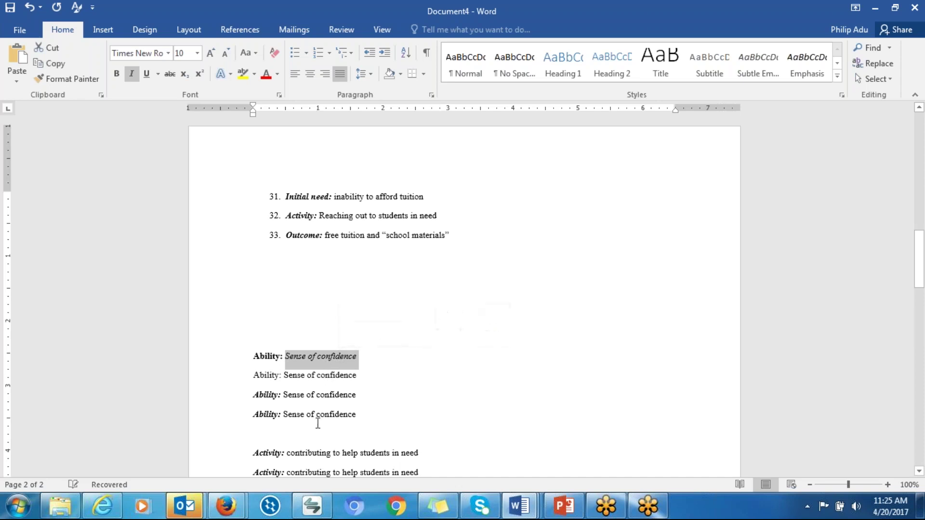
left_click(365, 397)
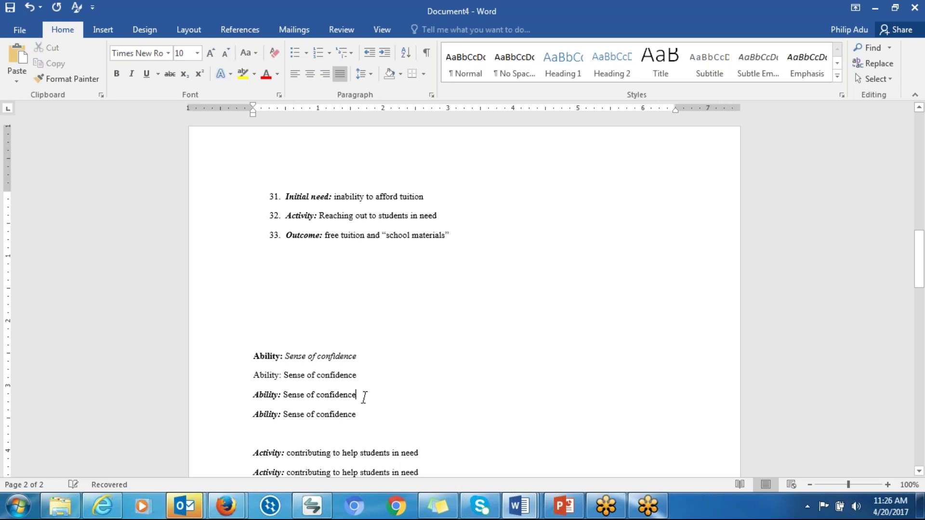
Step: Delete the three repeated "Ability: Sense of confidence" lines and append the frequency (4) to the remaining one
left_click_drag(254, 378, 365, 414)
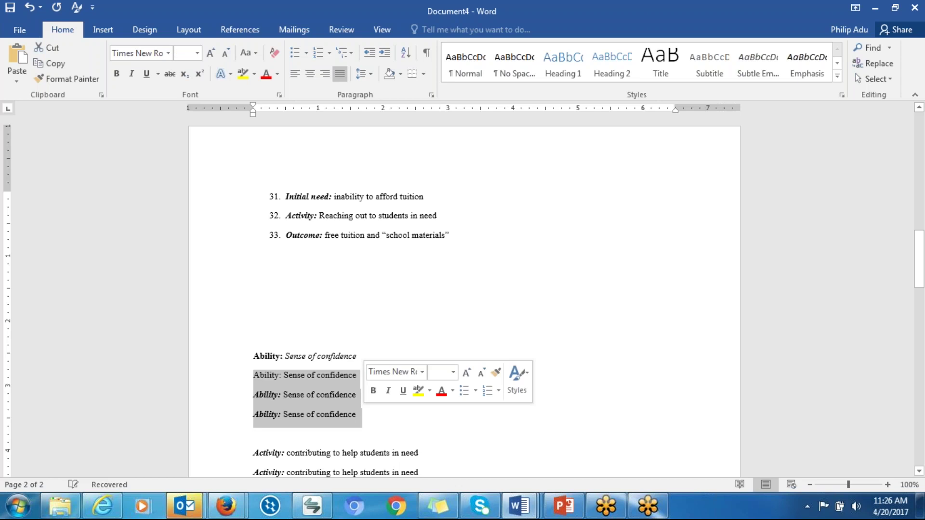
key("Delete")
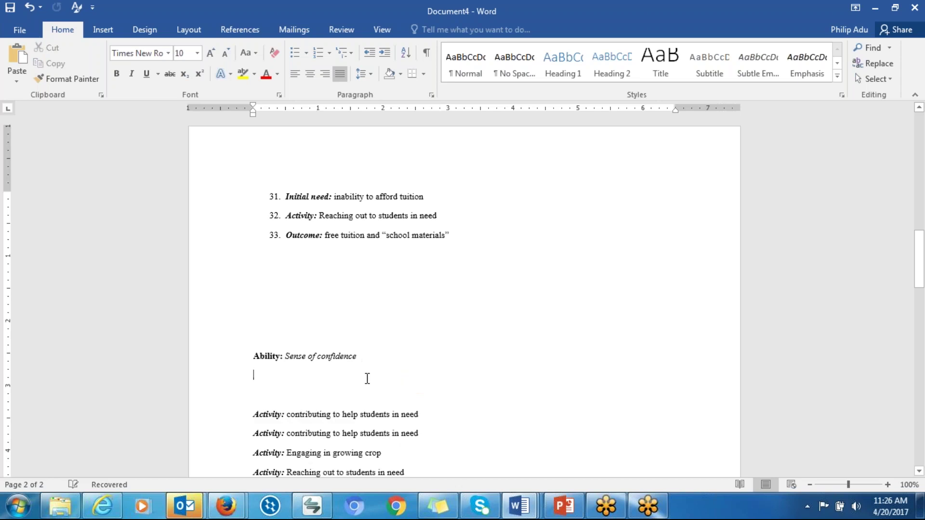
left_click(365, 355)
type("(4")
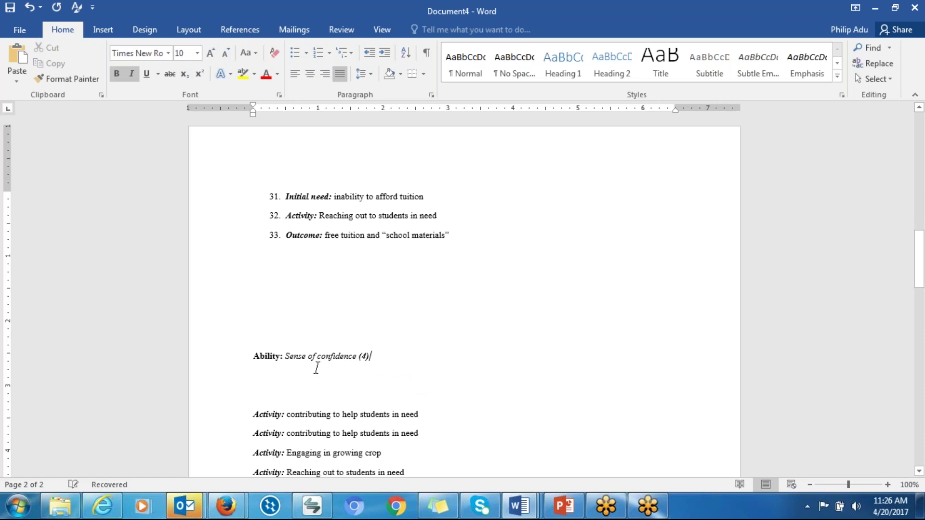
left_click_drag(355, 359, 291, 359)
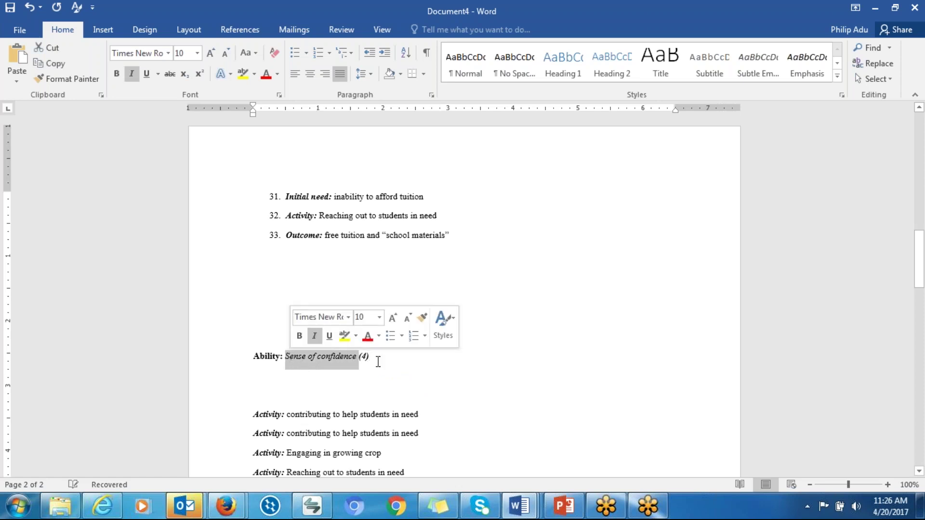
double_click(364, 357)
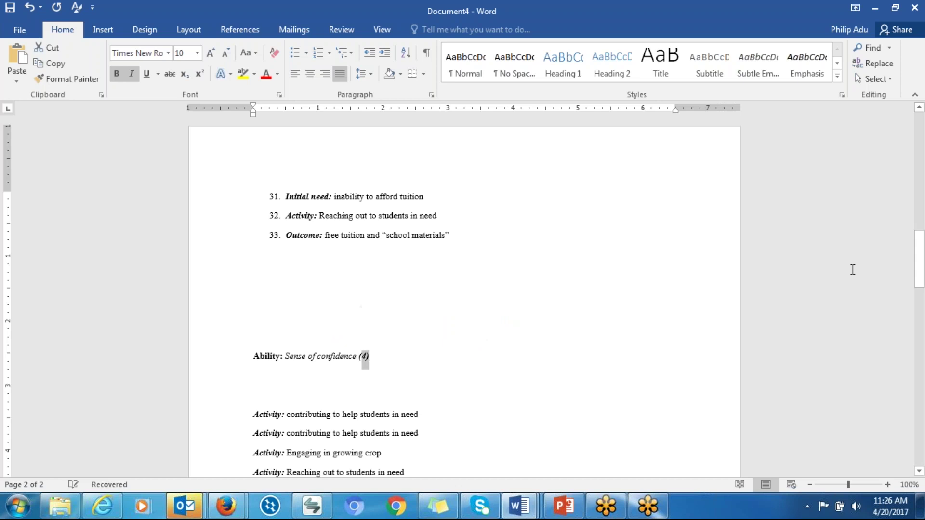
Step: Delete the three repeated "Activity: Reaching out to students in need" lines and append (4) to the remaining one
left_click_drag(914, 246, 915, 280)
left_click_drag(293, 262, 253, 288)
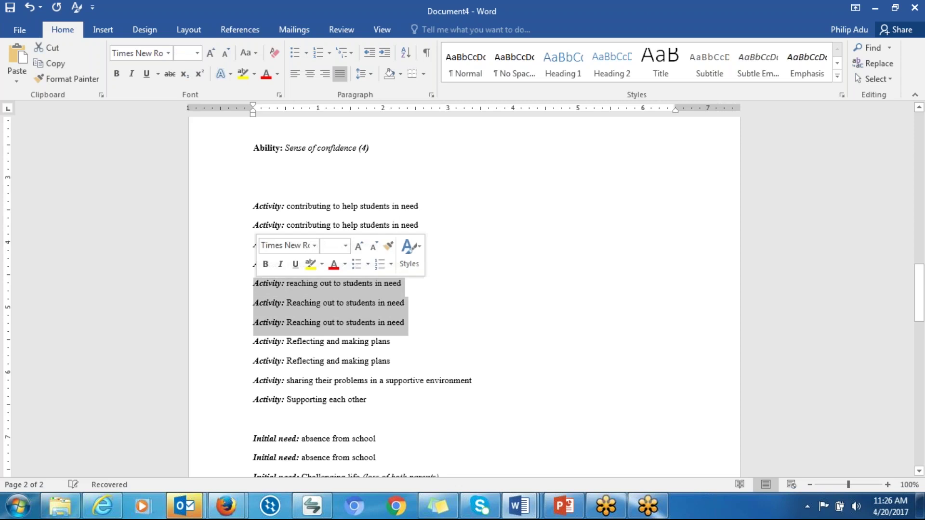
key("Delete")
left_click(417, 269)
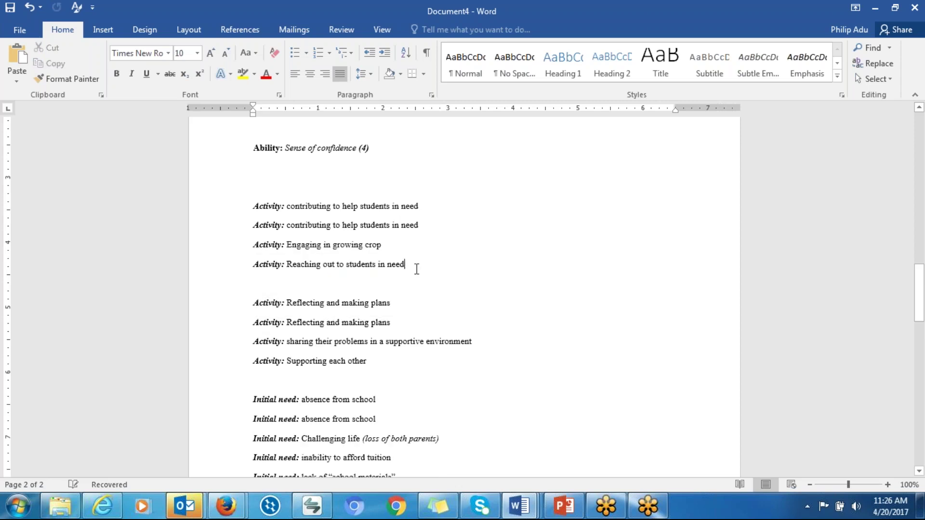
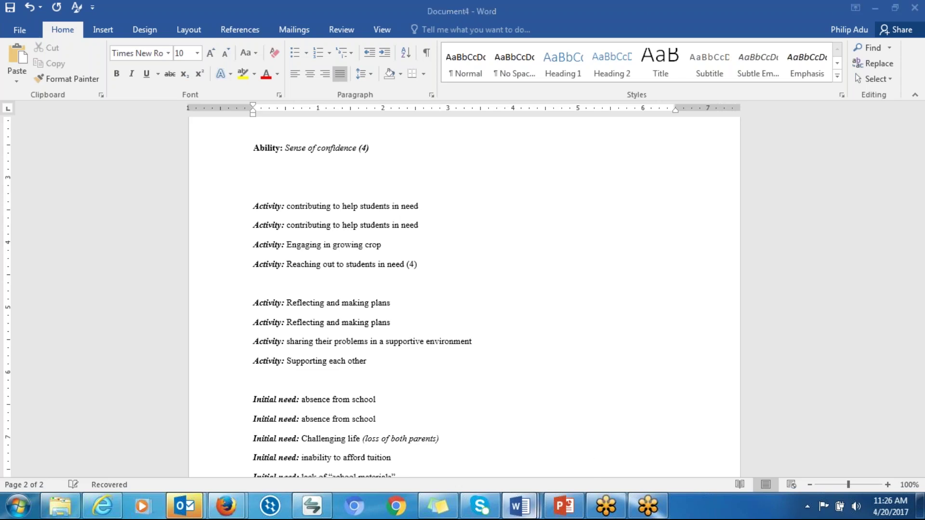
Step: Switch to the "Example _ Code book" document and review its initial codes and the codes in alphabetical order
left_click(560, 460)
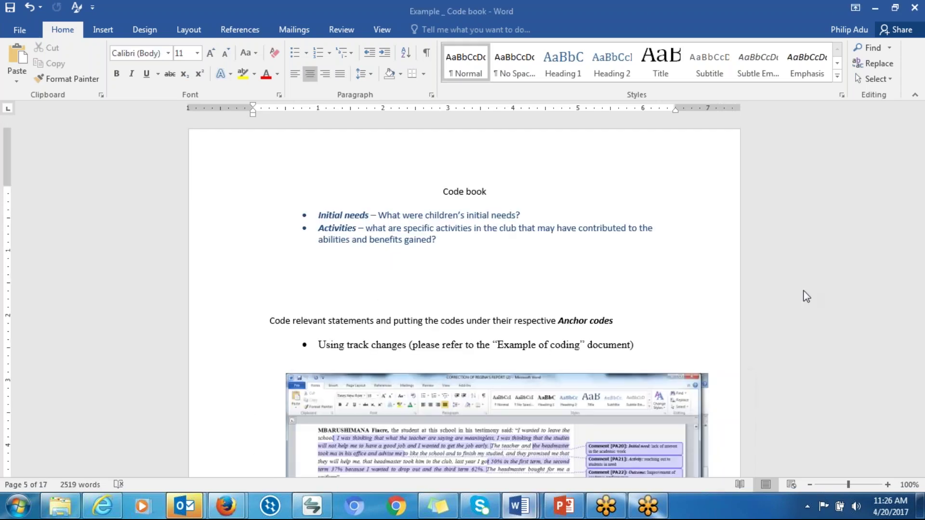
mouse_move(921, 121)
left_mouse_down()
mouse_move(919, 150)
mouse_move(922, 138)
left_mouse_up()
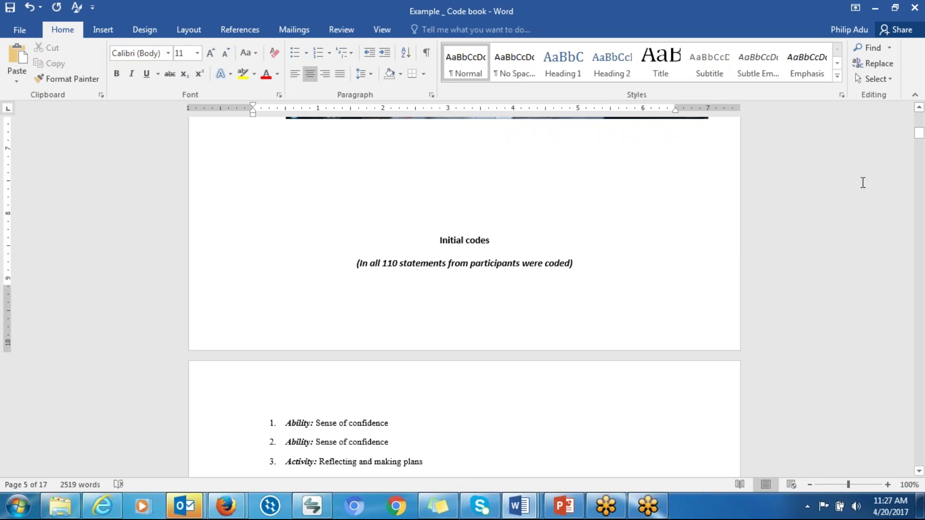
left_click_drag(919, 142, 919, 216)
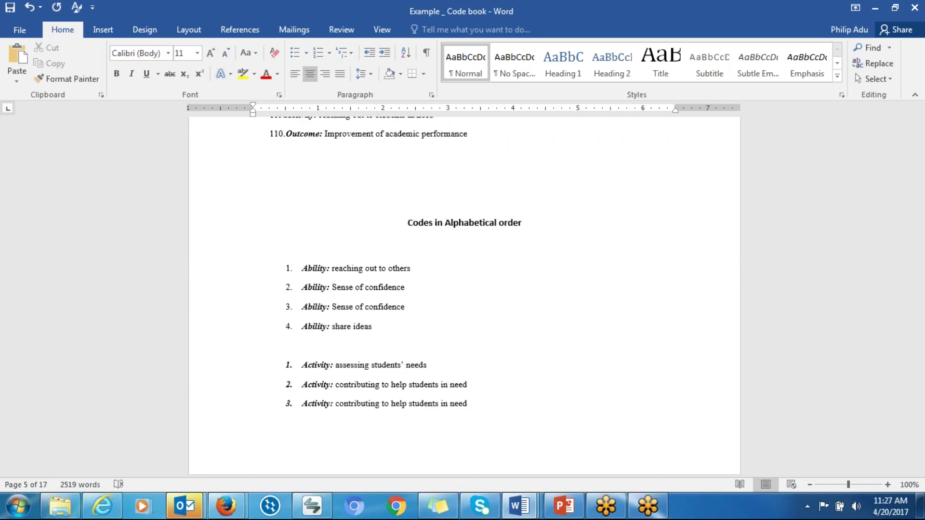
Step: Examine the codes and their frequencies under "Phase 1: Categorizing codes" and the category boxes under "Phase 2: Categorizing codes"
left_click_drag(919, 218, 921, 312)
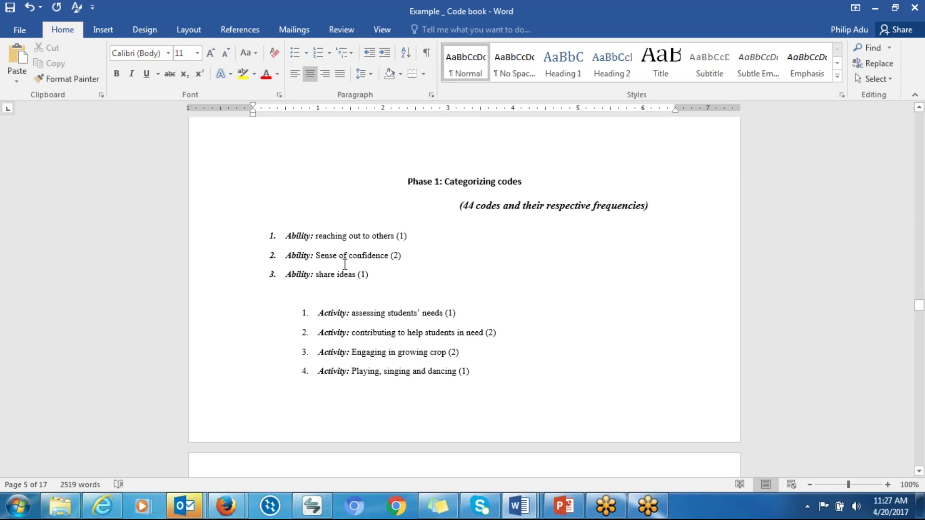
left_click_drag(476, 205, 555, 209)
left_click(539, 219)
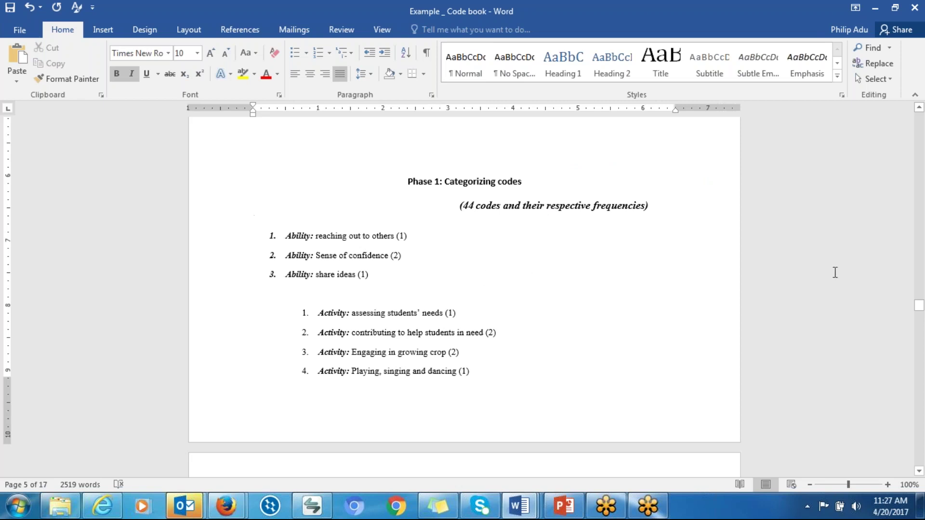
left_click_drag(918, 311, 921, 314)
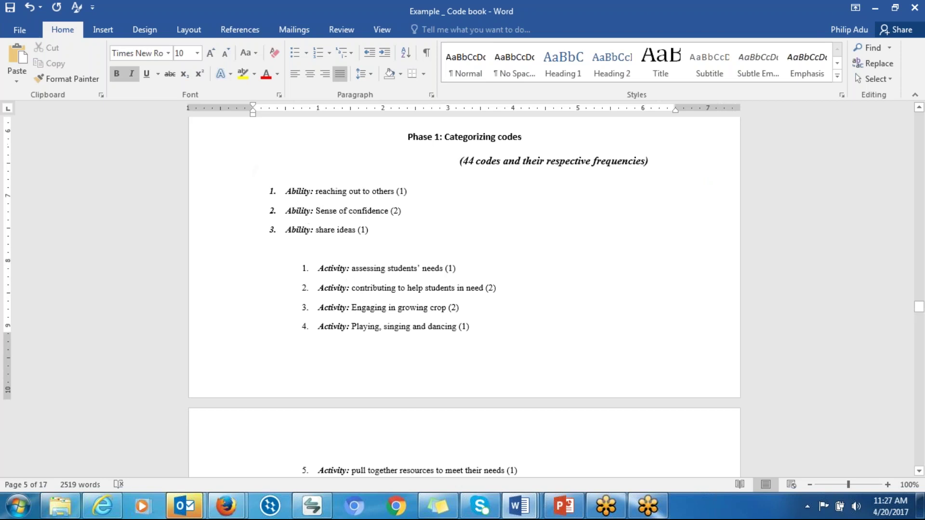
left_click_drag(919, 308, 919, 315)
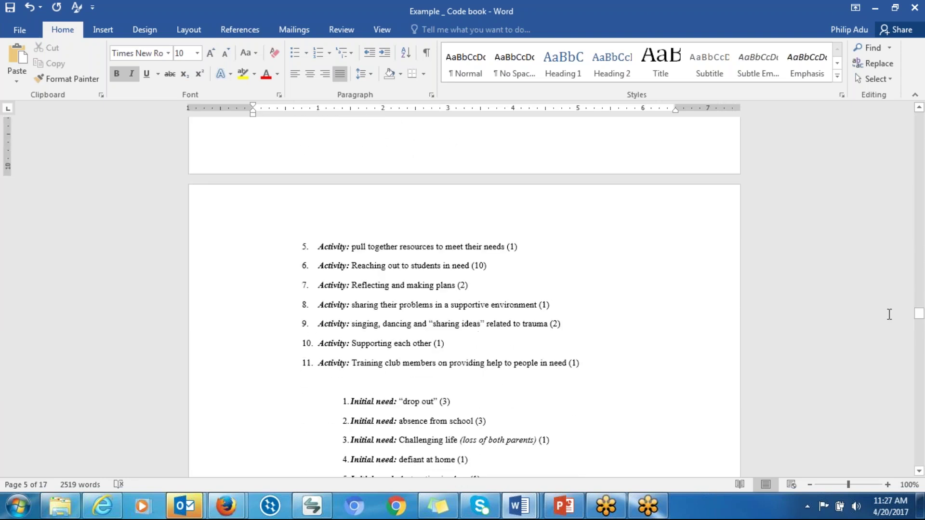
left_click_drag(917, 314, 919, 306)
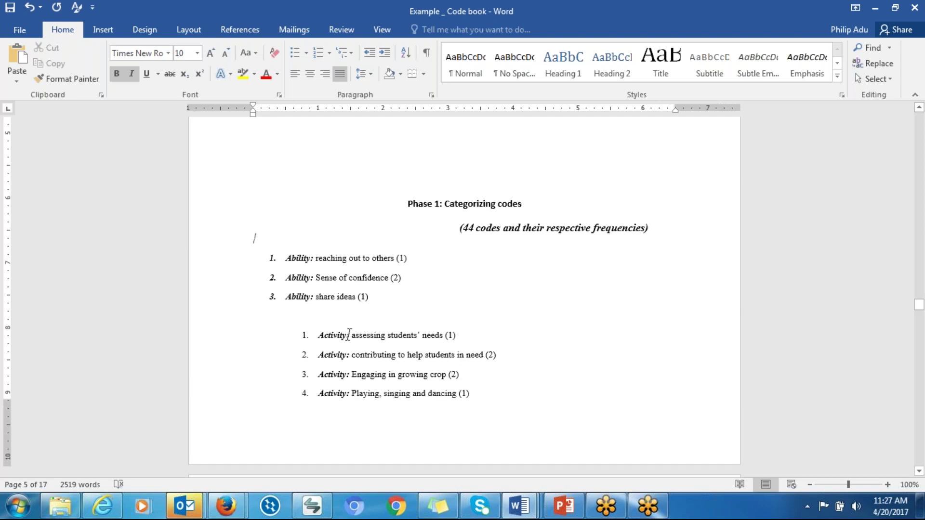
left_click_drag(333, 335, 385, 336)
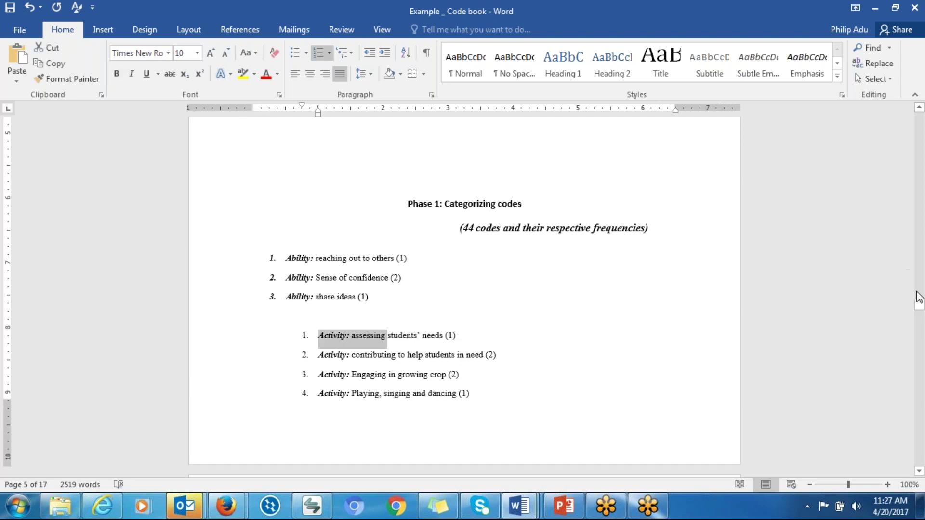
left_click_drag(919, 305, 919, 360)
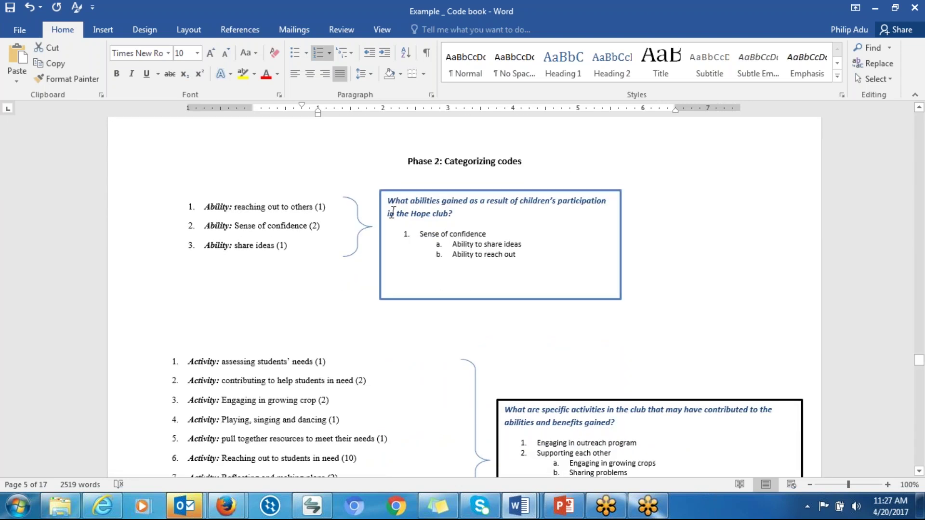
Step: Examine the three "Ability" codes, the abilities research question in the blue box, and its "Sense of confidence" category with two subcategories
left_click_drag(219, 207, 287, 246)
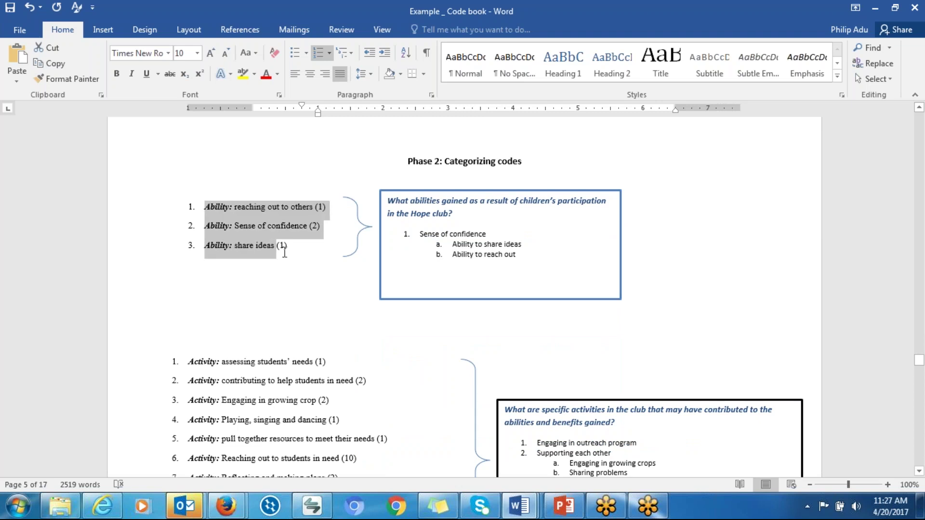
left_click(481, 201)
left_click_drag(444, 208, 398, 201)
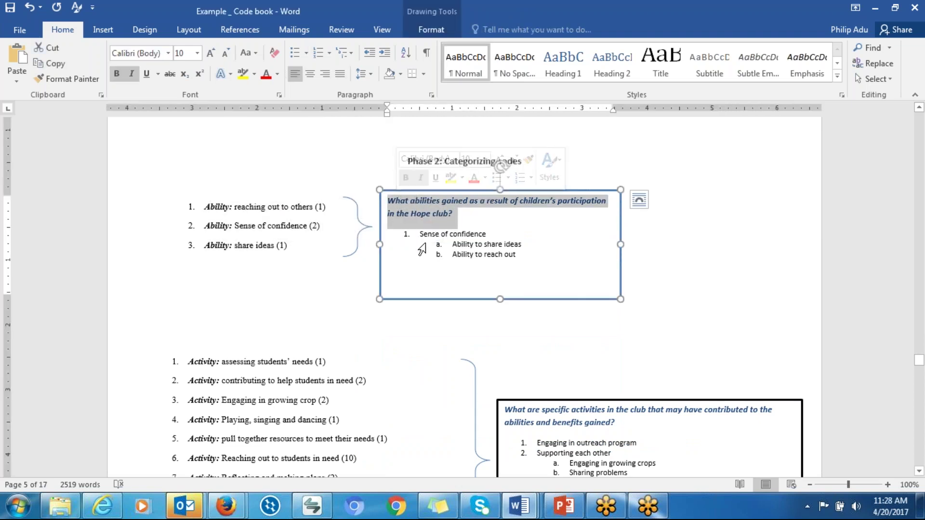
left_click(433, 235)
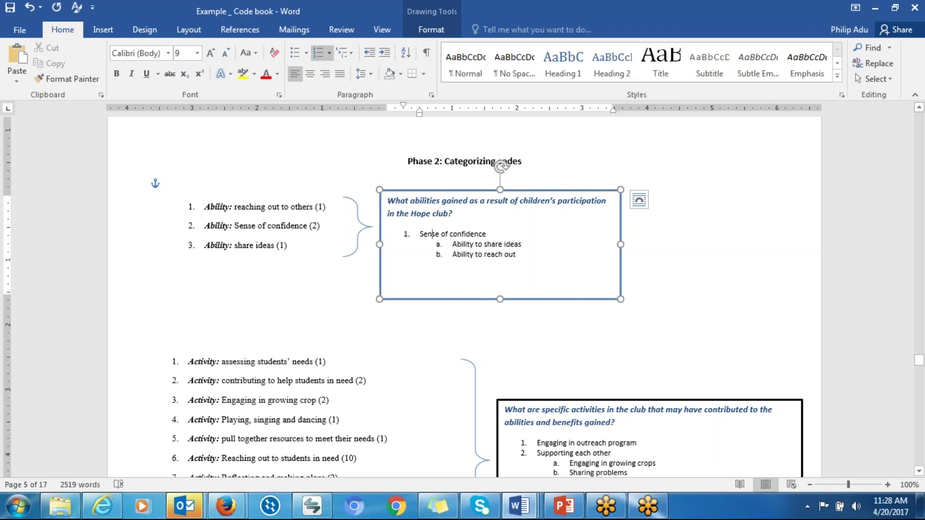
left_click_drag(491, 233, 425, 235)
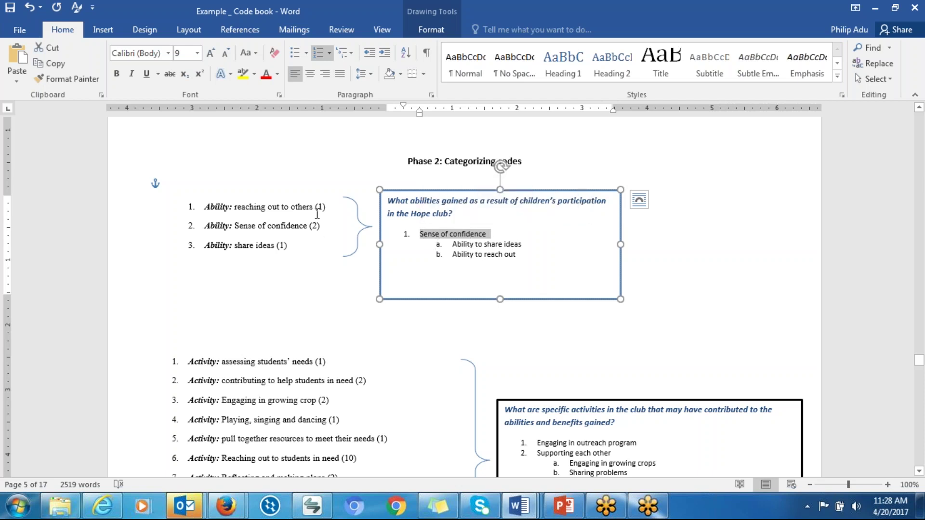
left_click_drag(454, 246, 522, 256)
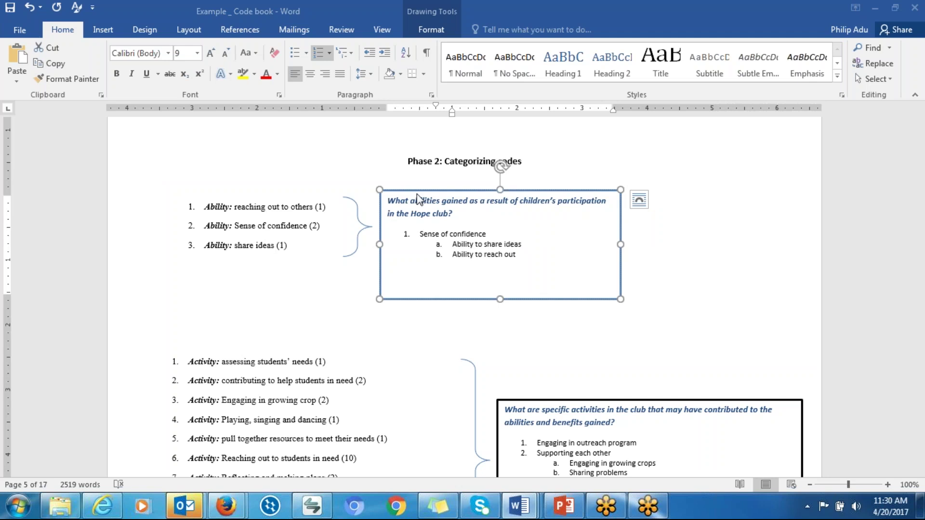
Step: Move the blue abilities category box down below the ability codes and insert a Right Brace shape in the freed space
left_click_drag(425, 192, 476, 285)
left_click(357, 234)
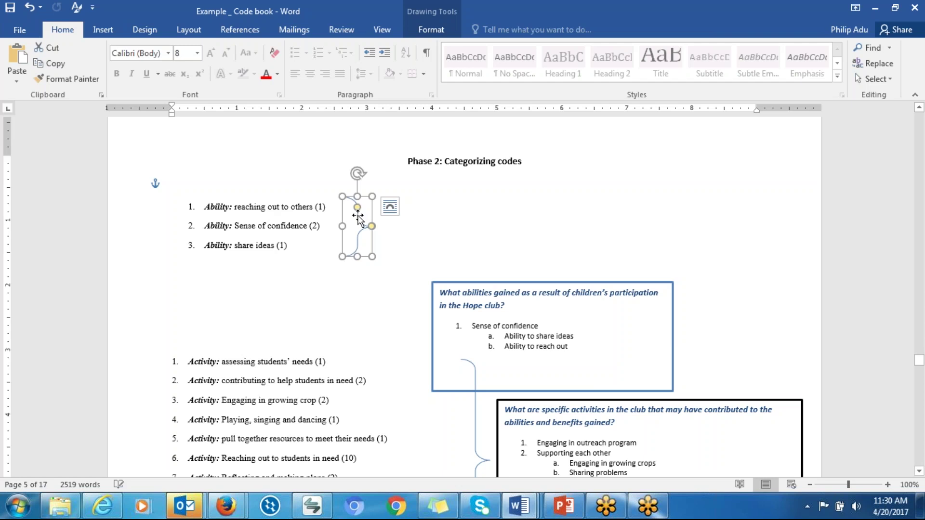
left_click(110, 36)
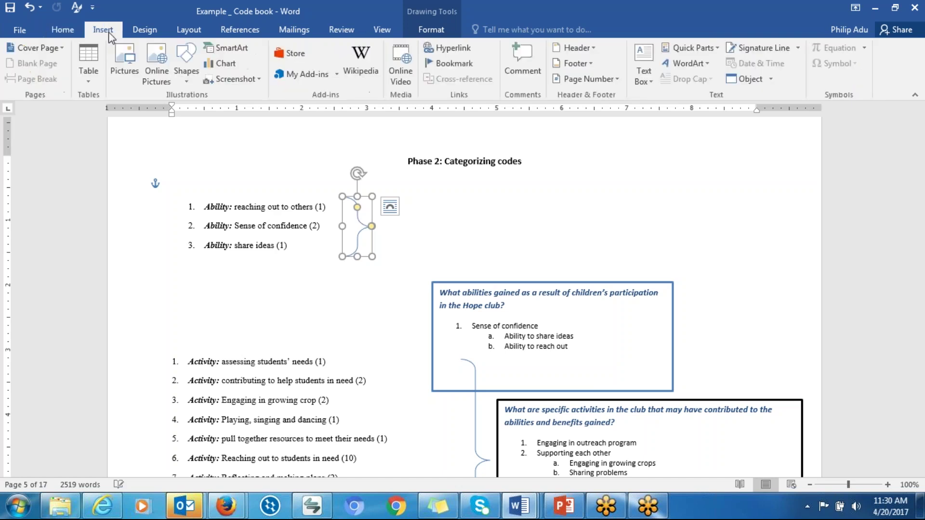
left_click(188, 73)
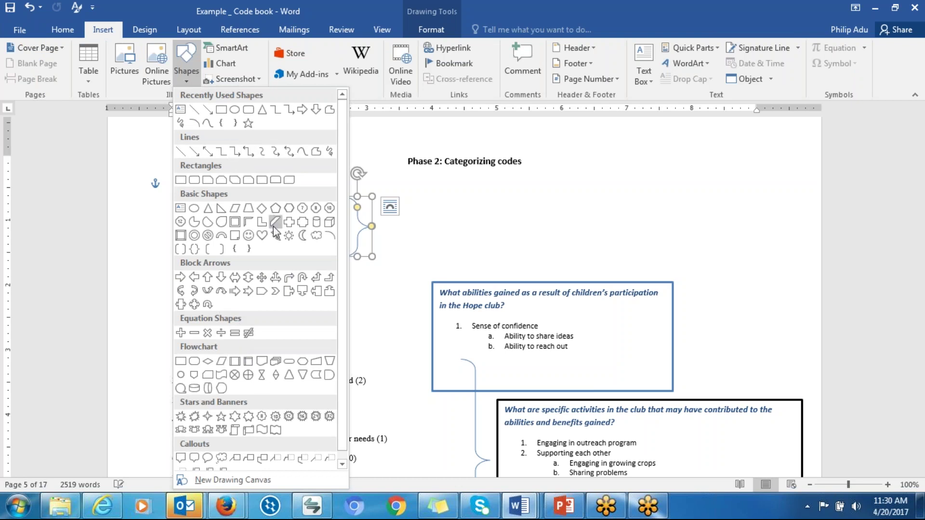
left_click(251, 250)
left_click(432, 221)
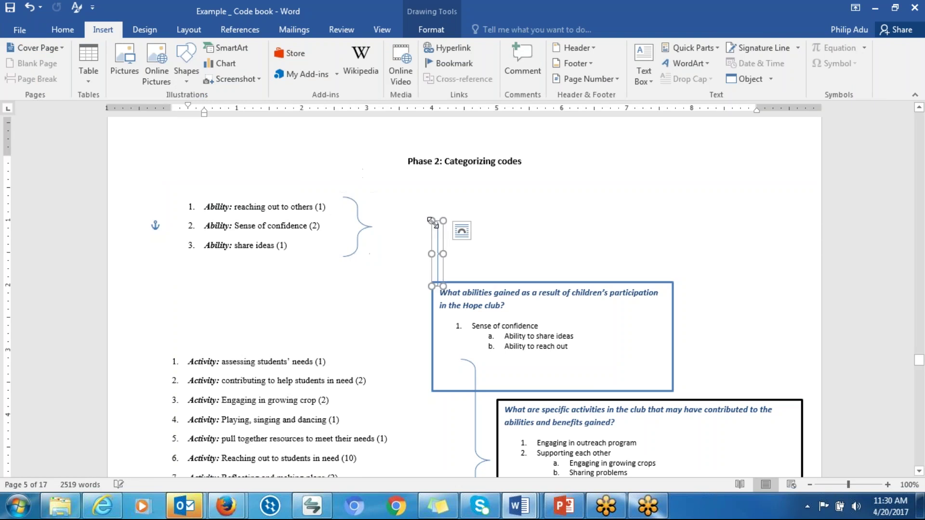
Step: Widen the new brace to 0.53" and place it directly beside the existing brace of the ability codes
left_click_drag(454, 254, 466, 252)
left_click(449, 232)
left_click(449, 232)
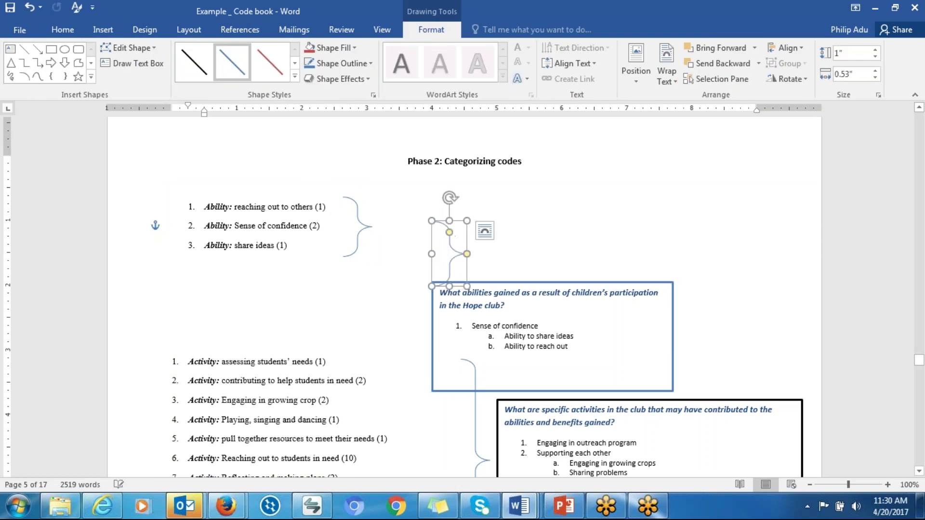
left_click_drag(448, 239, 398, 216)
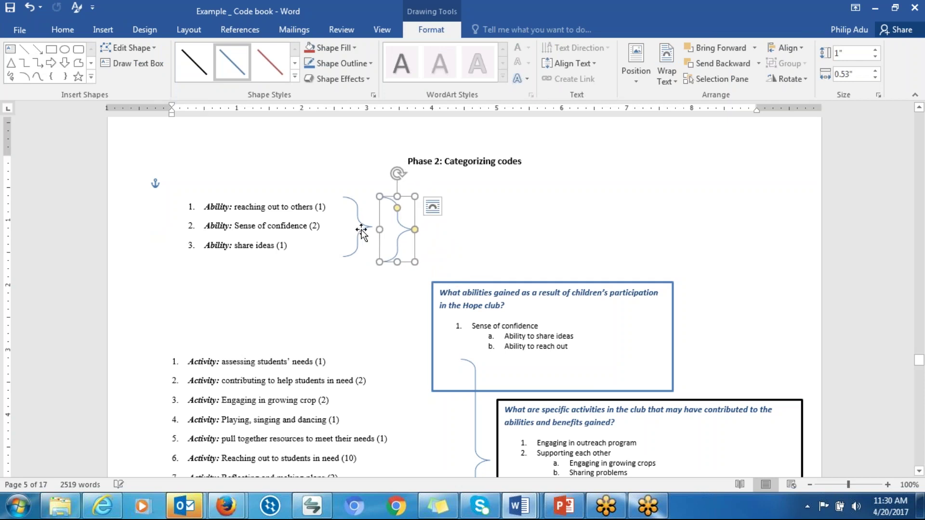
left_click_drag(398, 216, 356, 212)
left_click(409, 225)
left_click(477, 261)
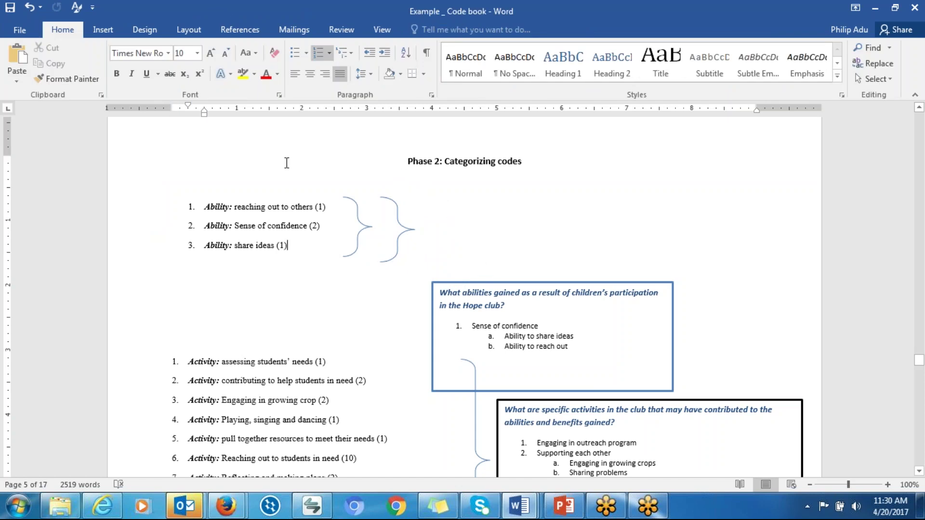
Step: Insert a Simple Text Box, place it beside the new brace above the blue box, and delete its placeholder text
left_click(103, 30)
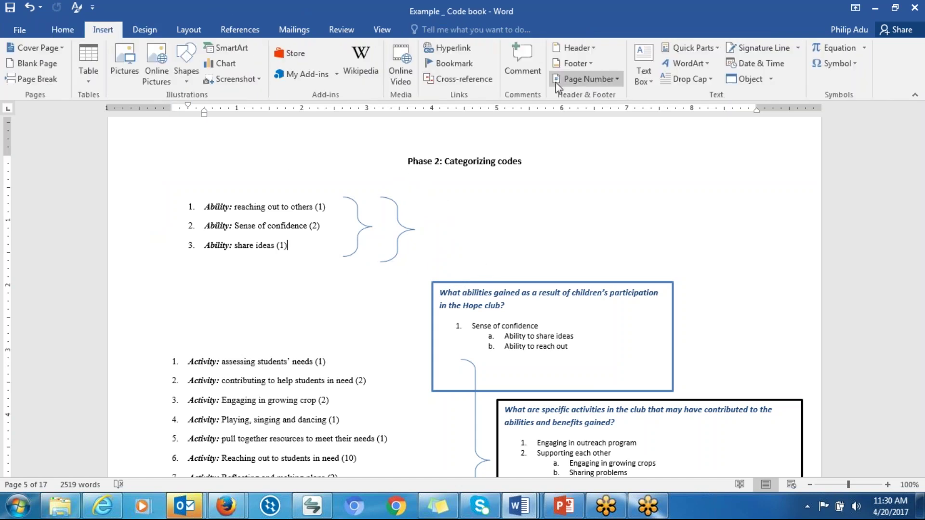
left_click(641, 57)
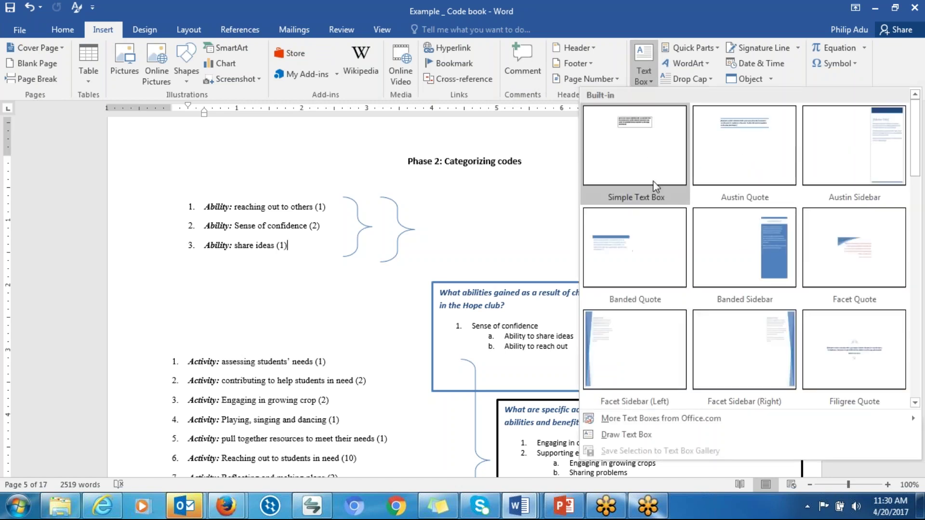
left_click(653, 162)
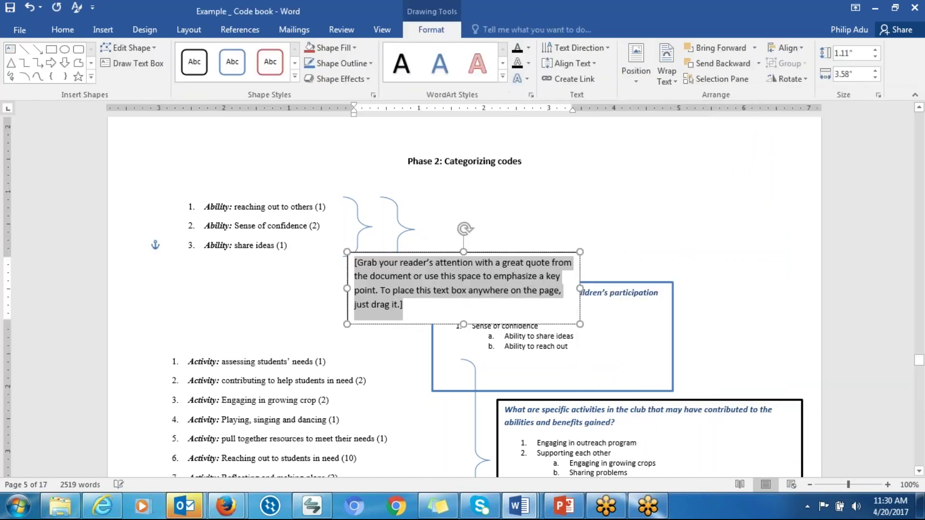
left_click_drag(500, 249, 585, 193)
left_click(459, 216)
key("Delete")
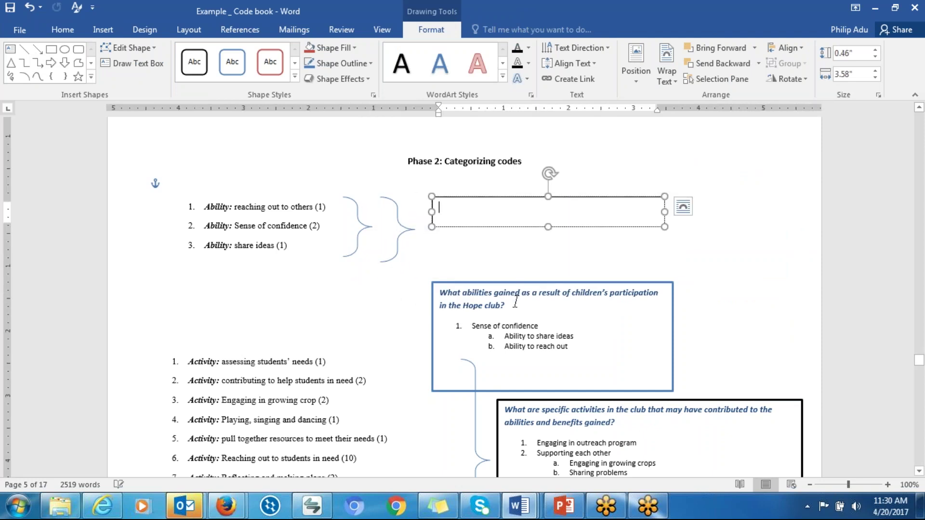
Step: Copy the question "What abilities gained as a result of children's participation in the Hope club?" from the blue box into the new text box
triple_click(515, 301)
right_click(447, 297)
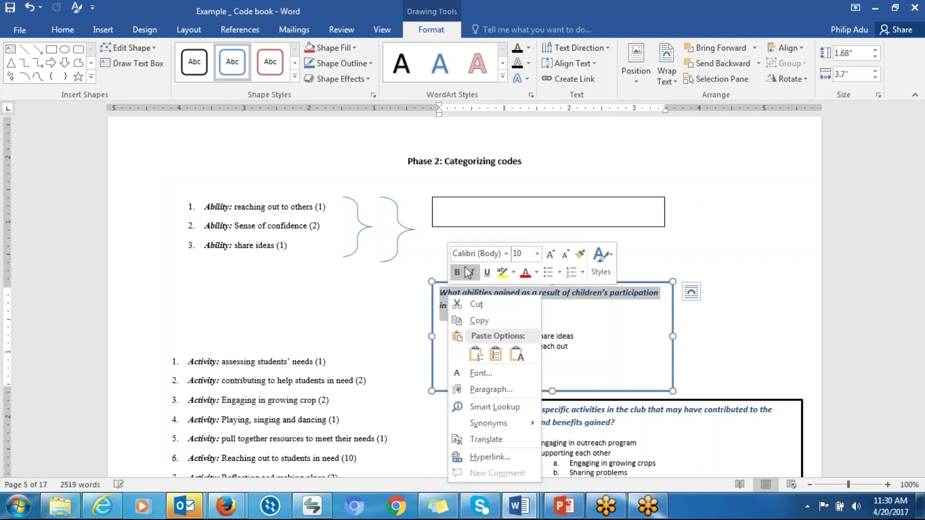
left_click(476, 320)
left_click(443, 211)
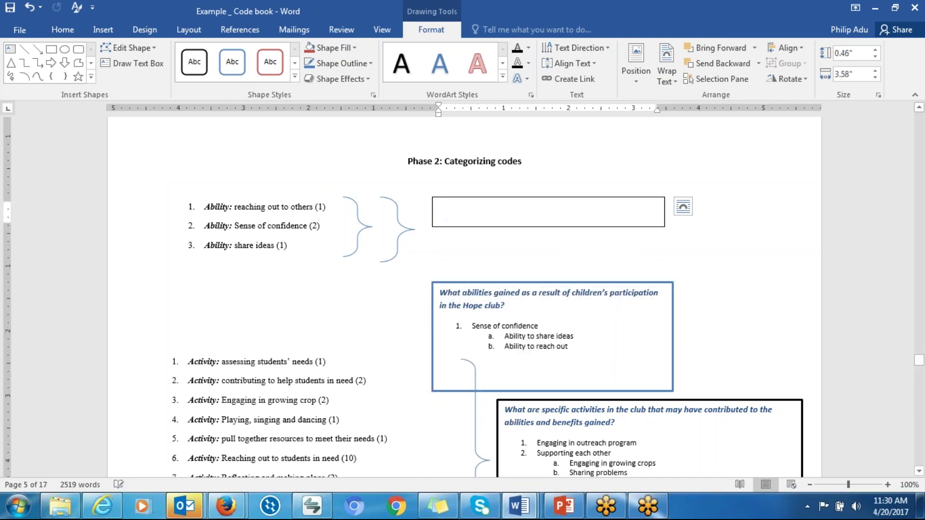
key("ctrl+v")
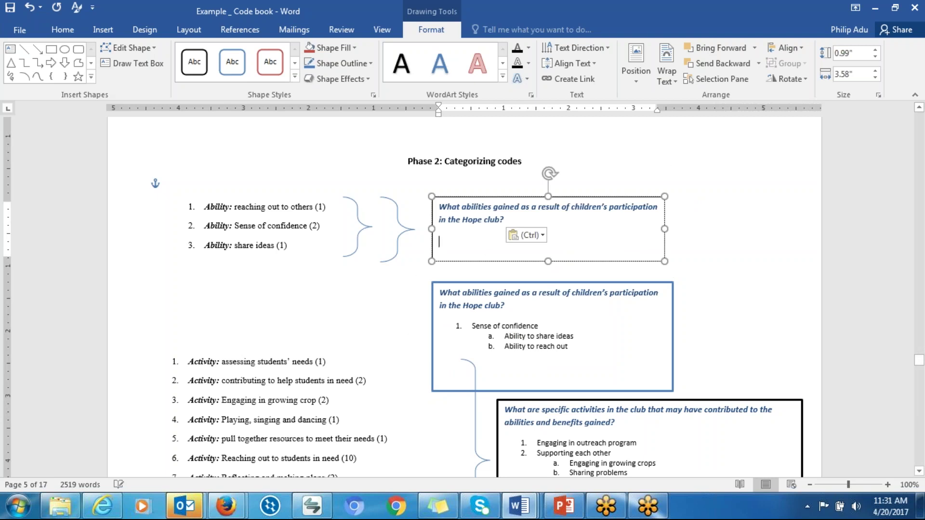
left_click(411, 333)
left_click(474, 200)
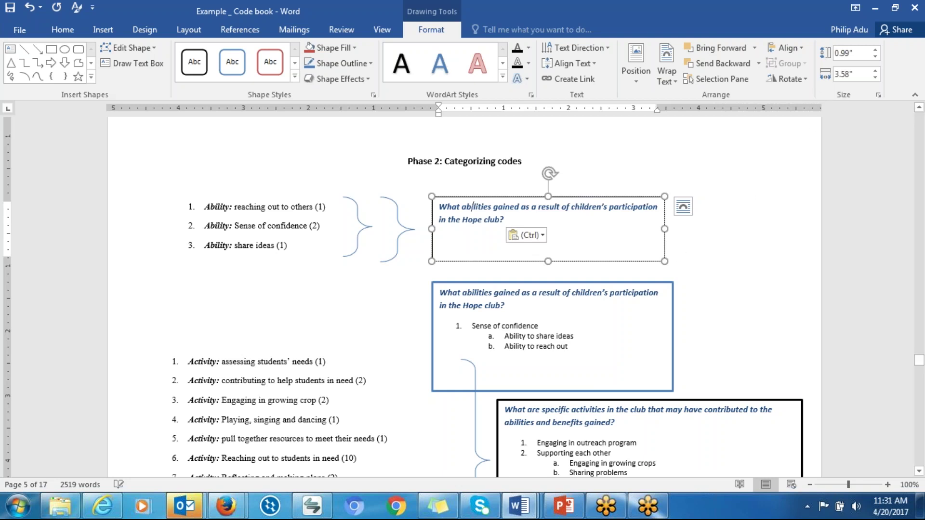
left_click(56, 296)
left_click(902, 31)
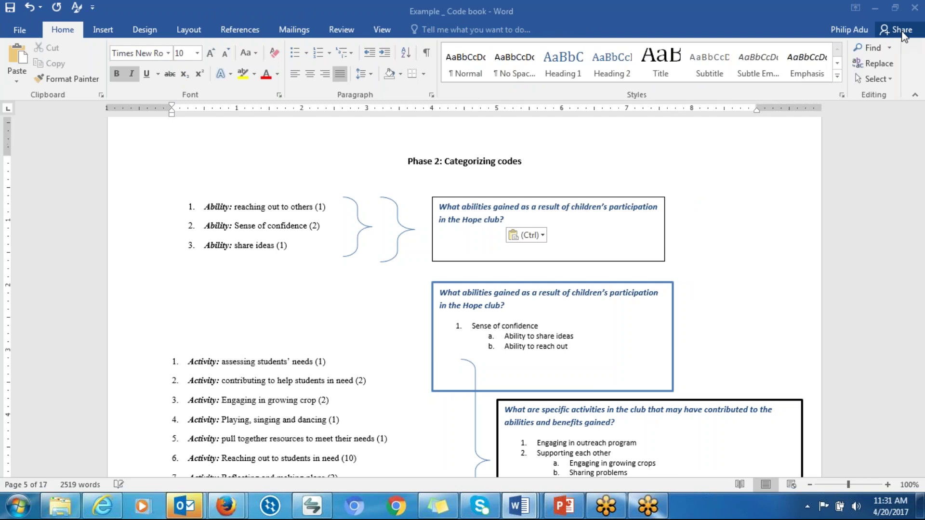
Step: Review the categories for the initial needs, outcomes and recommendation codes, and the final category lists under each research question
left_click_drag(920, 361, 920, 388)
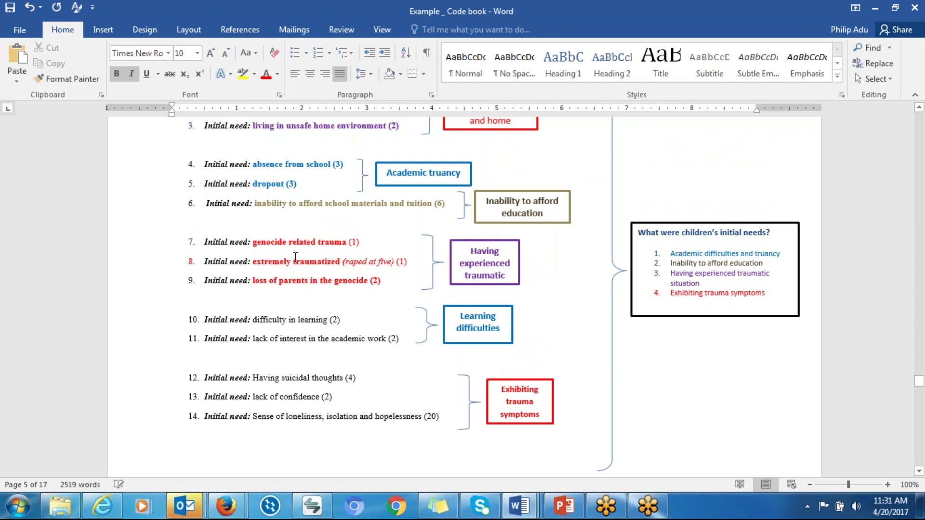
triple_click(480, 256)
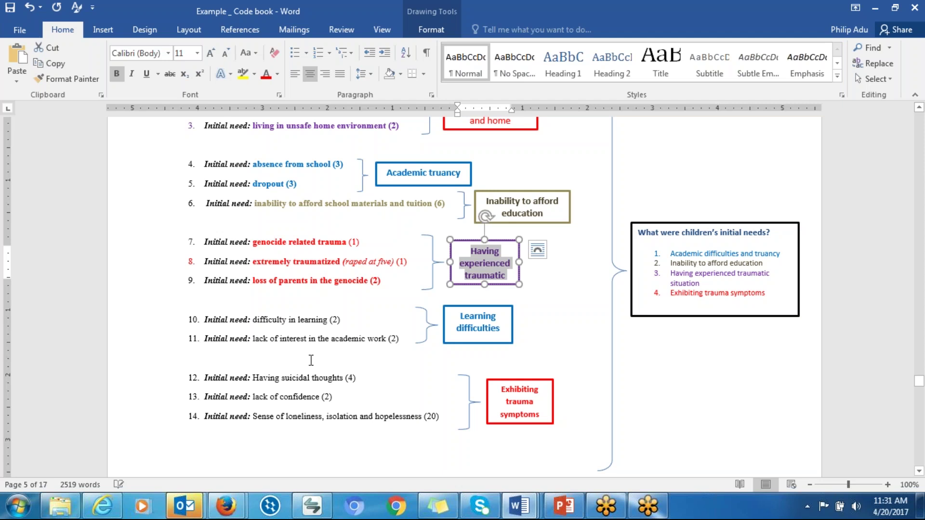
left_click_drag(920, 382, 921, 403)
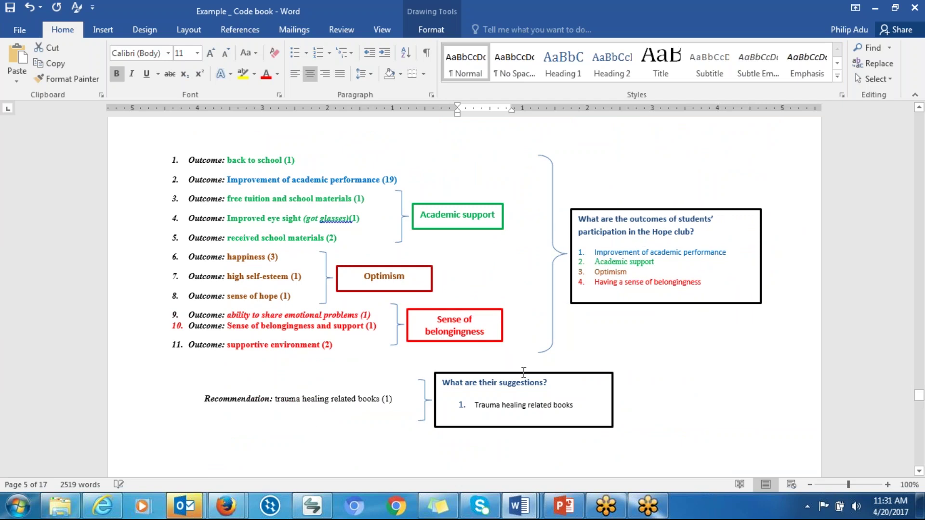
left_click_drag(919, 400, 920, 429)
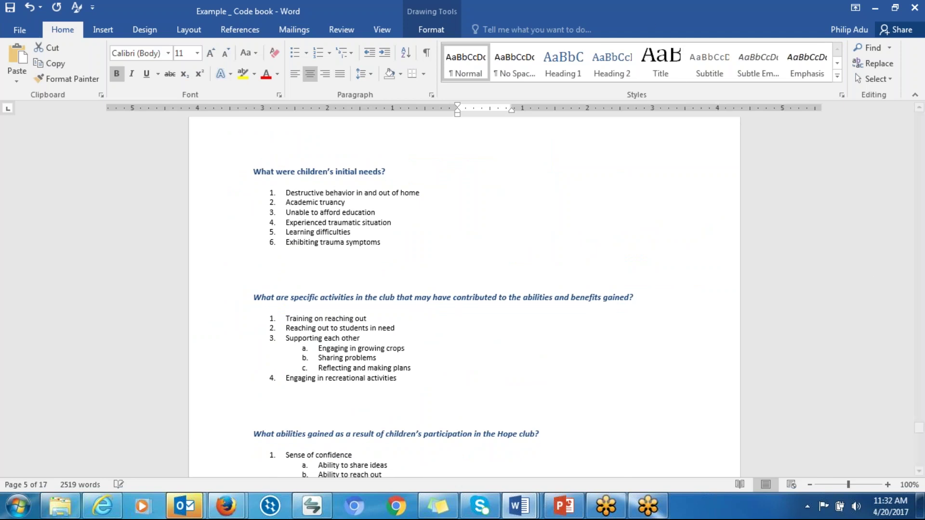
left_click_drag(919, 437, 920, 459)
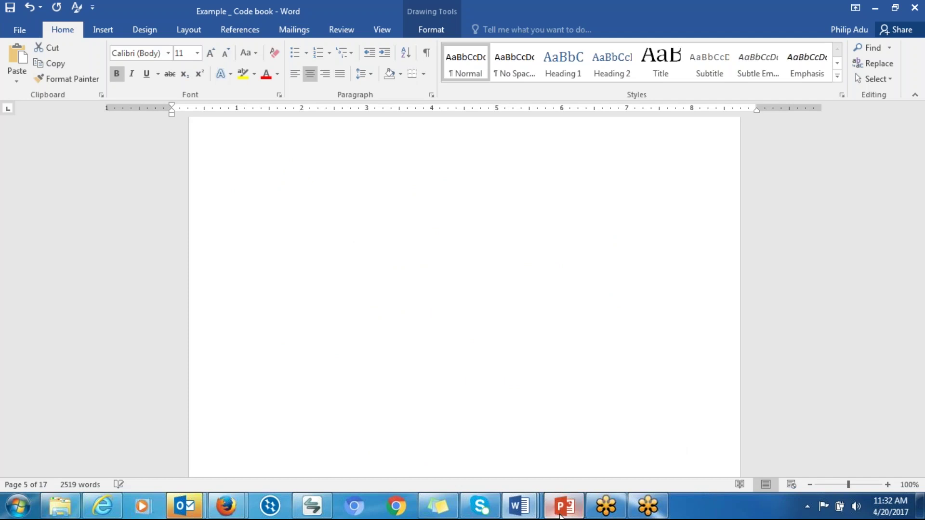
Step: Switch to the PowerPoint presentation "Conducting Manual Qualitative Analysis Using Word Document" and advance from slide 3 to slide 12
left_click(563, 506)
left_click(99, 292)
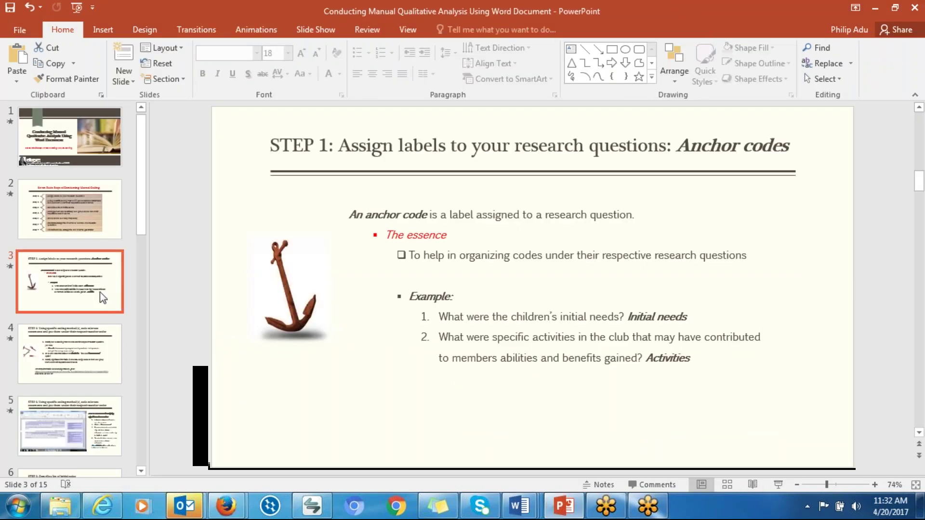
key("Down")
key("Down")
key("Down")
key("Down")
key("Down")
key("Down")
key("Down")
key("Down")
key("Down")
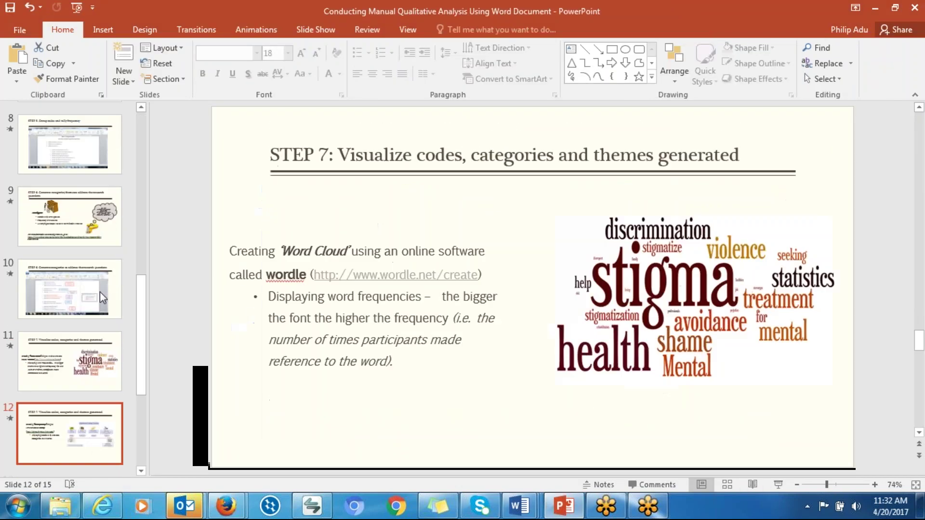
Step: View the "Telling the story" summary table on slide 13 and the "Concept Map" example on slide 12
left_click(70, 407)
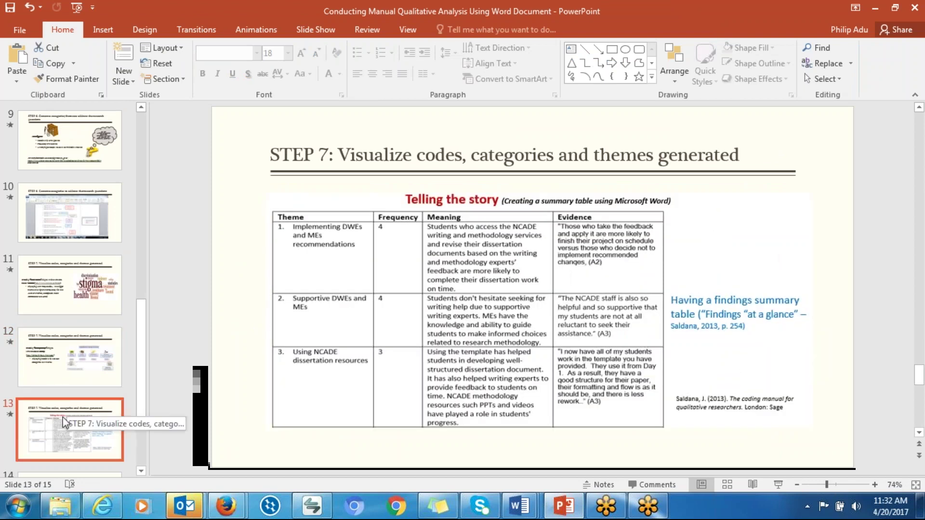
left_click(72, 376)
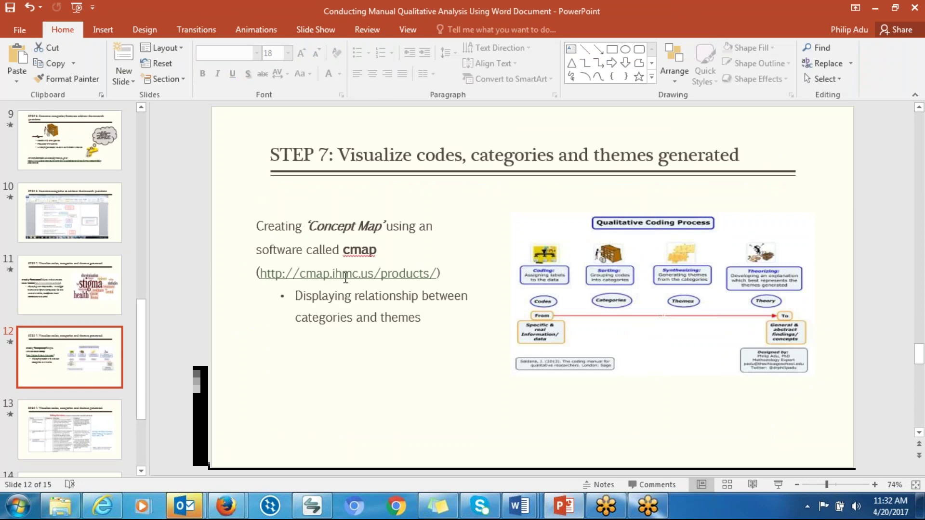
left_click(600, 280)
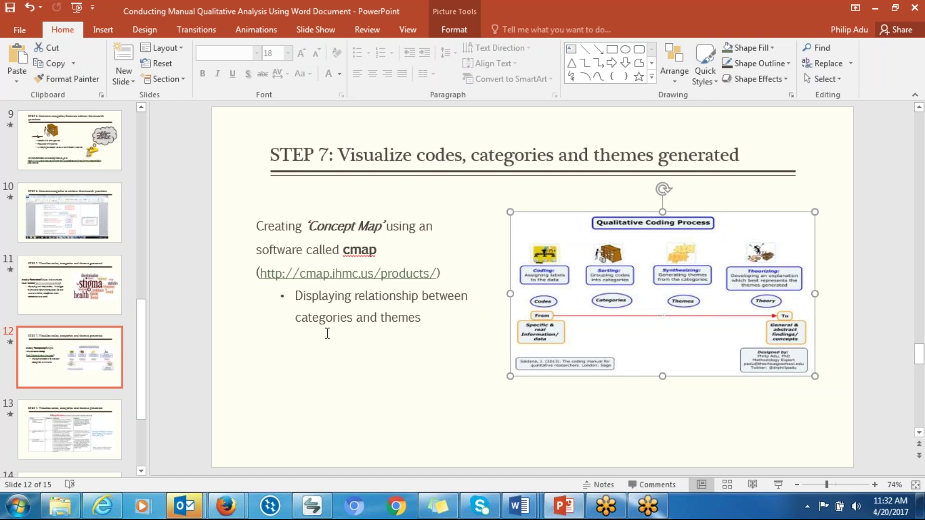
Step: Move the word cloud picture on slide 11 slightly down and closer to the text, and display the Step 6 slide
left_click(75, 303)
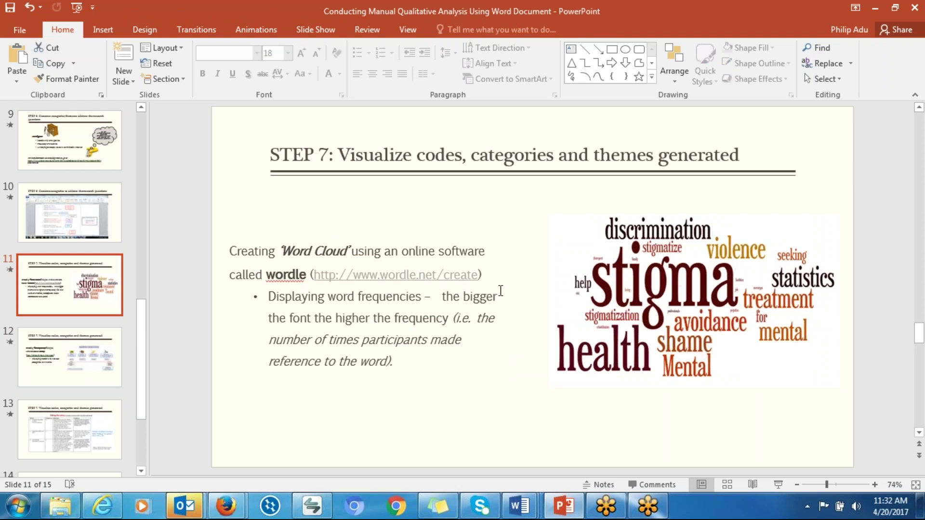
left_click(569, 291)
left_click_drag(661, 268, 645, 270)
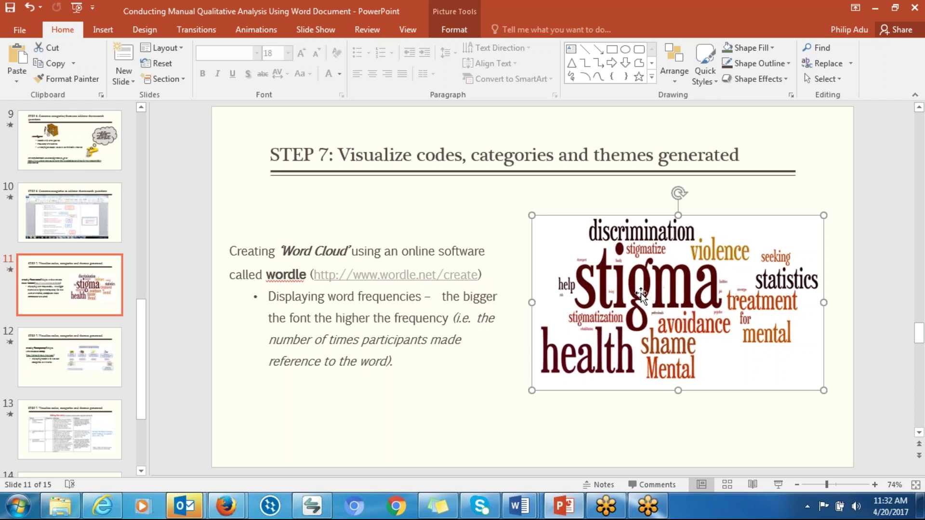
left_click_drag(605, 316, 597, 338)
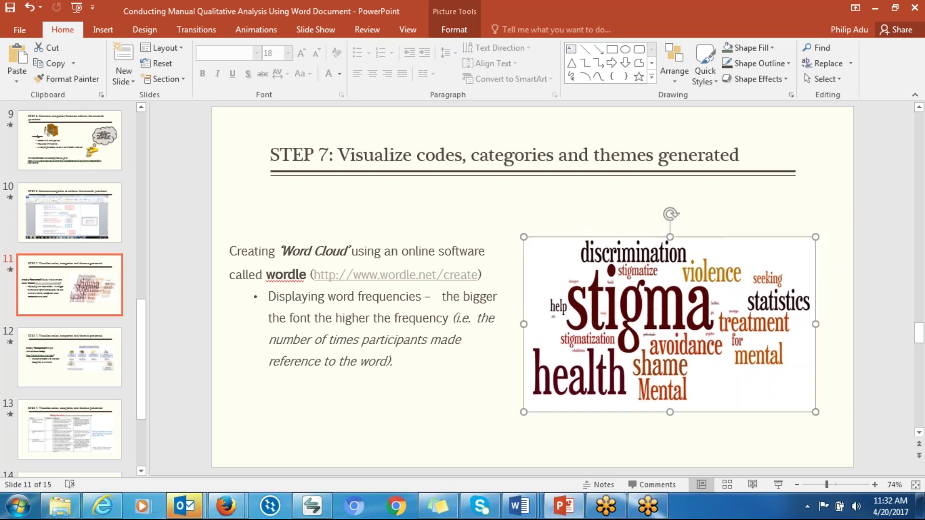
left_click(80, 228)
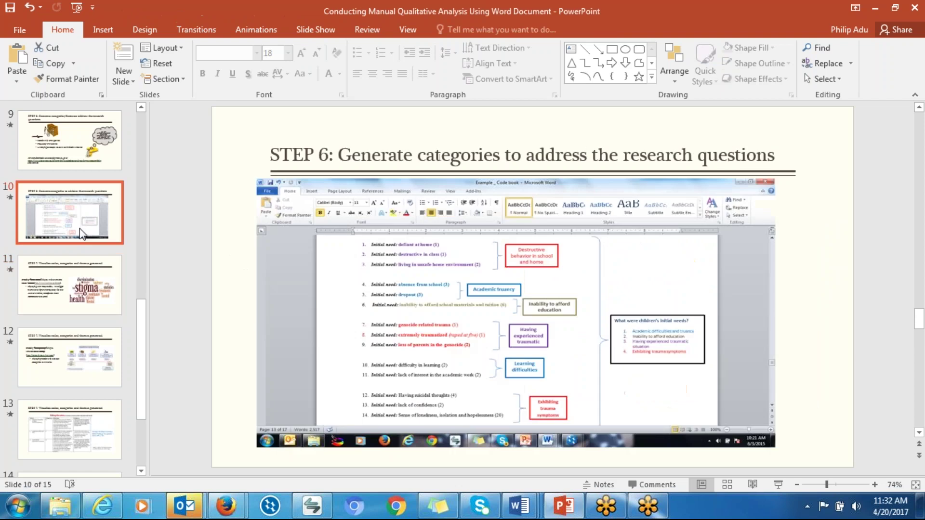
Step: View the "Seven Basic Steps of Conducting Manual Coding" slide, followed by the Step 1 slide on anchor codes
left_click(645, 506)
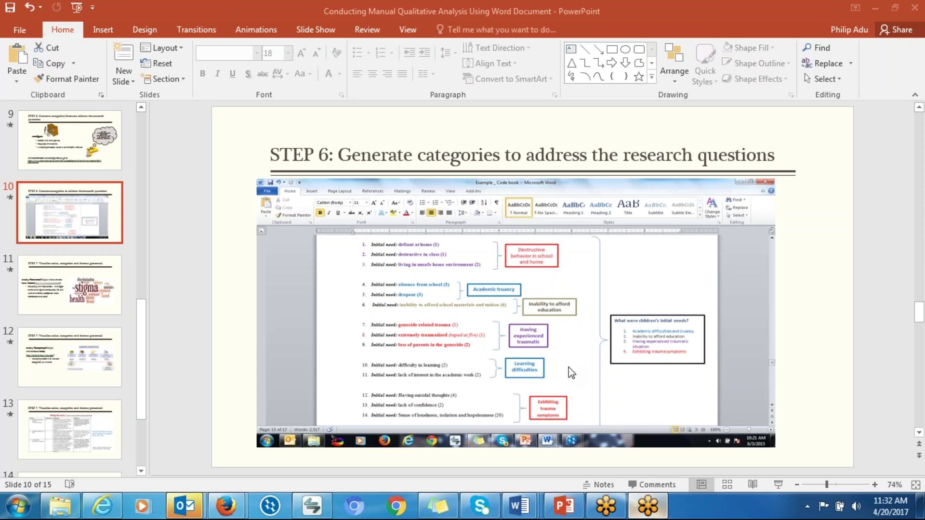
left_click(141, 384)
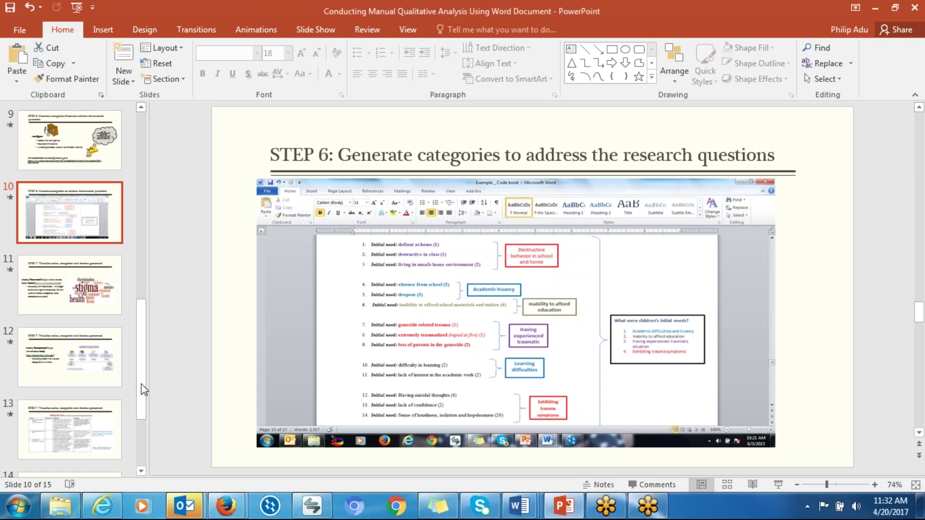
left_click_drag(140, 415, 143, 453)
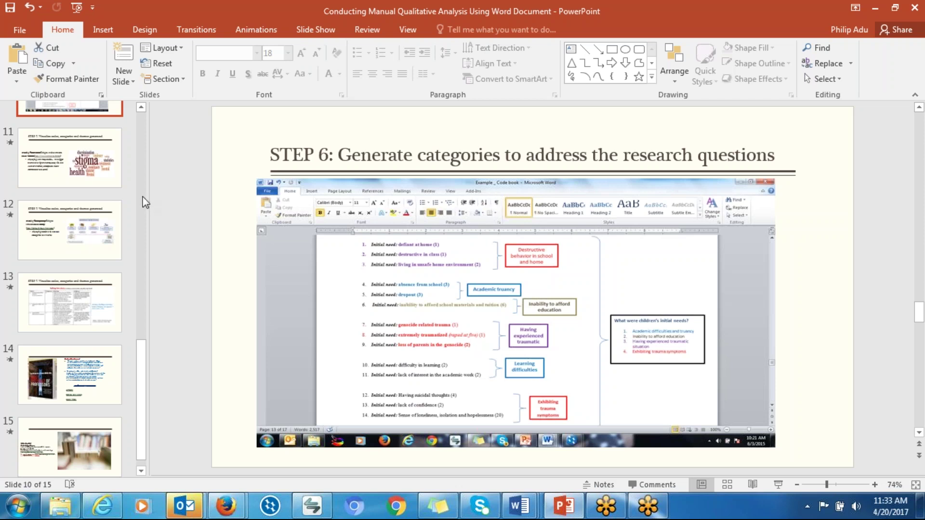
scroll(143, 202, "up", 10)
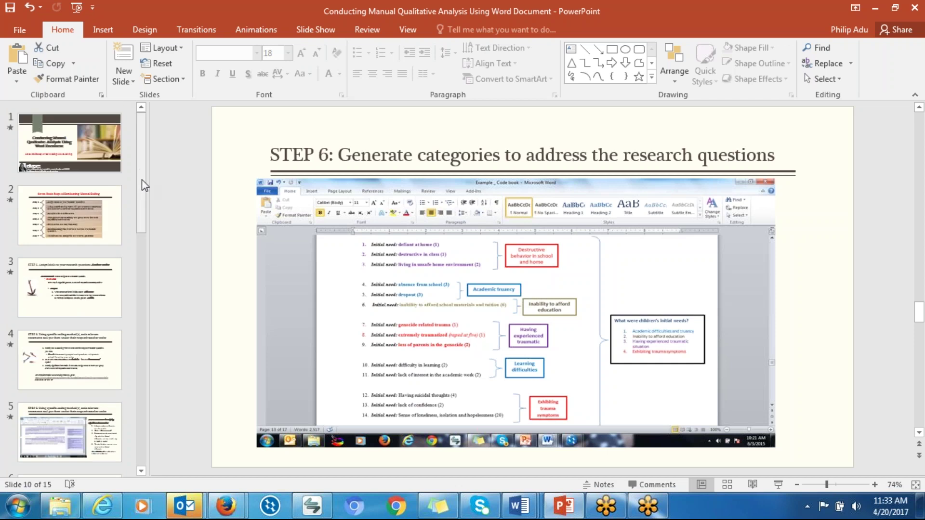
left_click(88, 227)
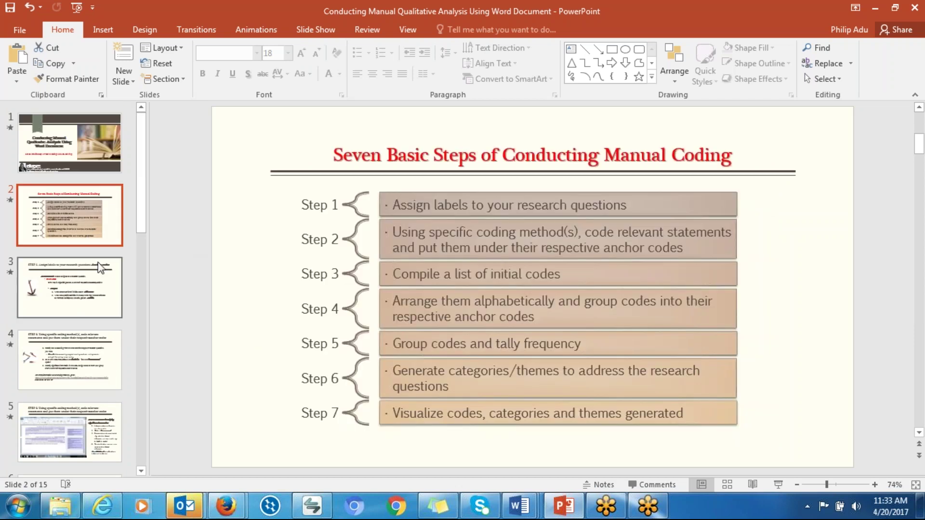
left_click(93, 274)
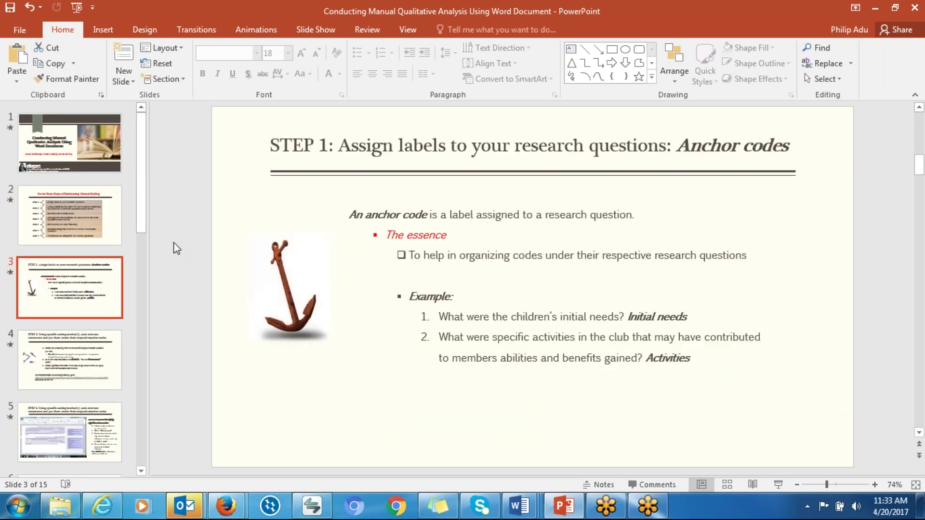